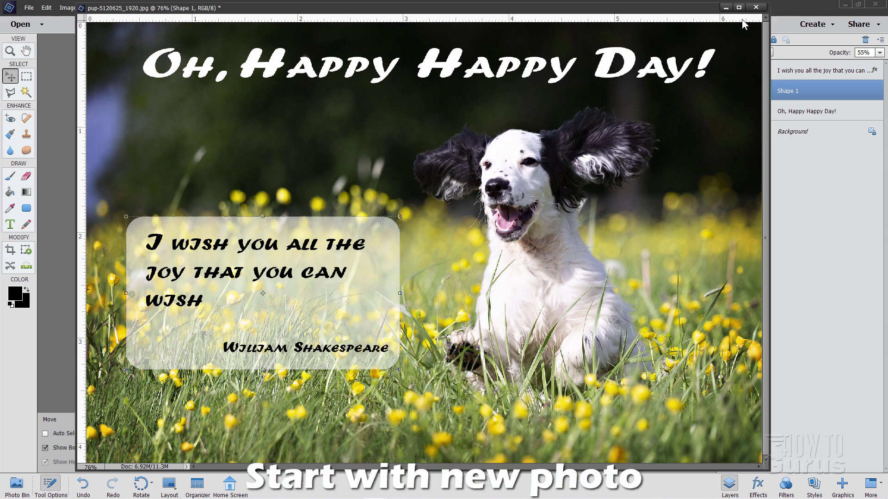
Close the finished dog photo and discard its unsaved changes.
{"action": "left_click", "coordinate": [755, 8]}
{"action": "left_click", "coordinate": [469, 188]}
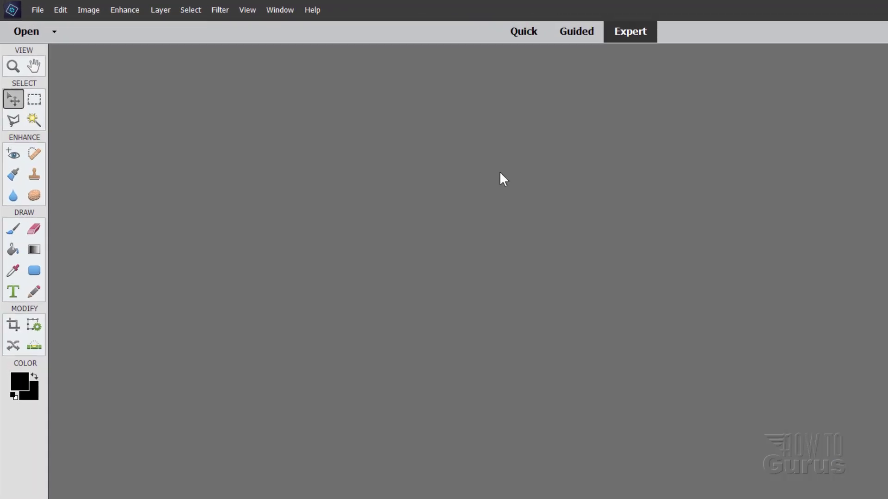
Reopen pup-5120625_1920.jpg from the recently edited files list.
{"action": "left_click", "coordinate": [43, 10]}
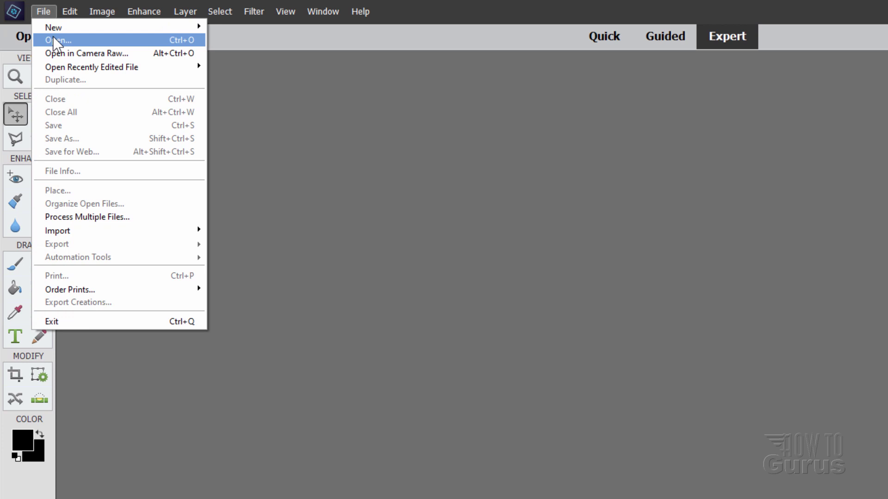
{"action": "mouse_move", "coordinate": [76, 65]}
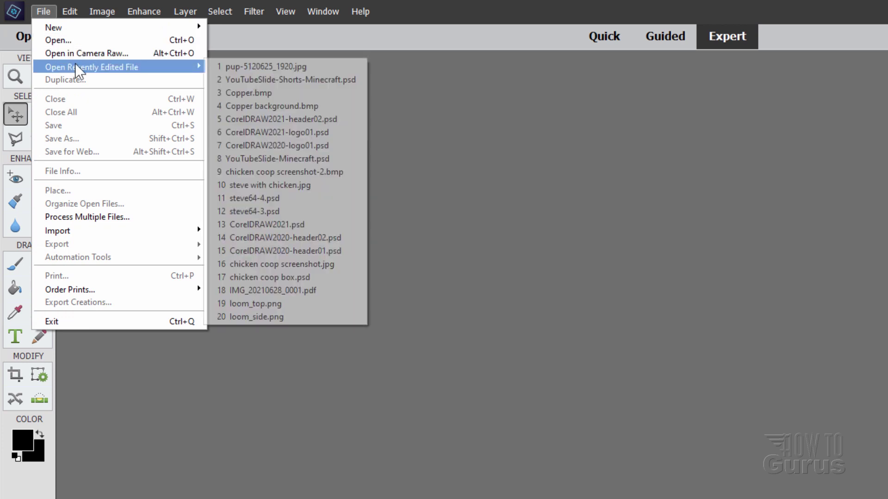
{"action": "left_click", "coordinate": [265, 65]}
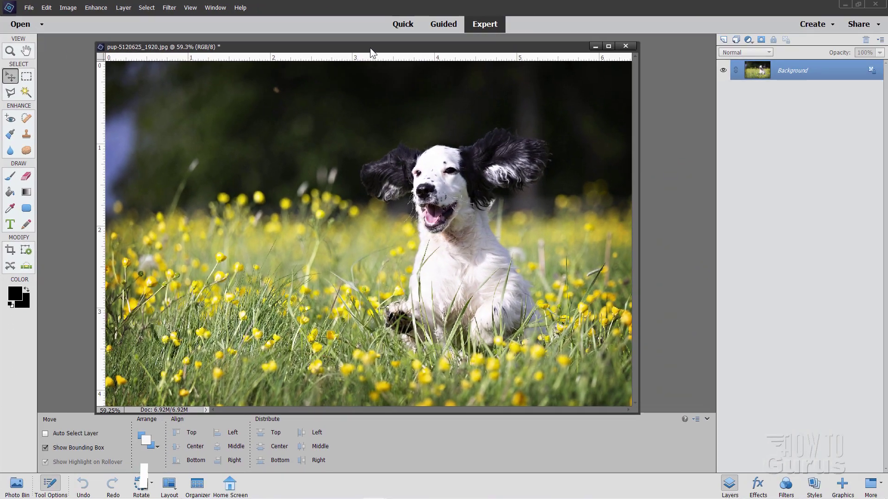
{"action": "mouse_move", "coordinate": [504, 70]}
{"action": "left_mouse_down"}
{"action": "mouse_move", "coordinate": [474, 103]}
{"action": "mouse_move", "coordinate": [510, 78]}
{"action": "left_mouse_up"}
{"action": "left_click_drag", "start_coordinate": [373, 58], "coordinate": [380, 68]}
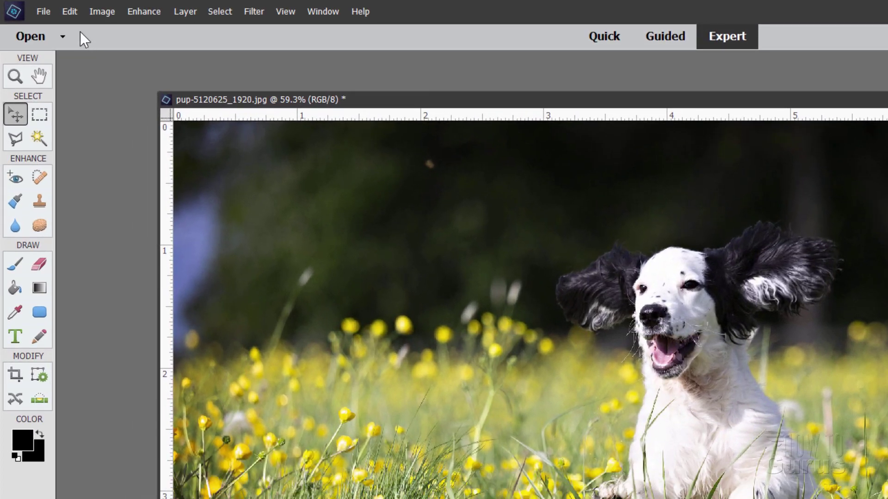
Check the General preferences, then dock the photo window as a full tab.
{"action": "left_click", "coordinate": [48, 7]}
{"action": "mouse_move", "coordinate": [91, 269]}
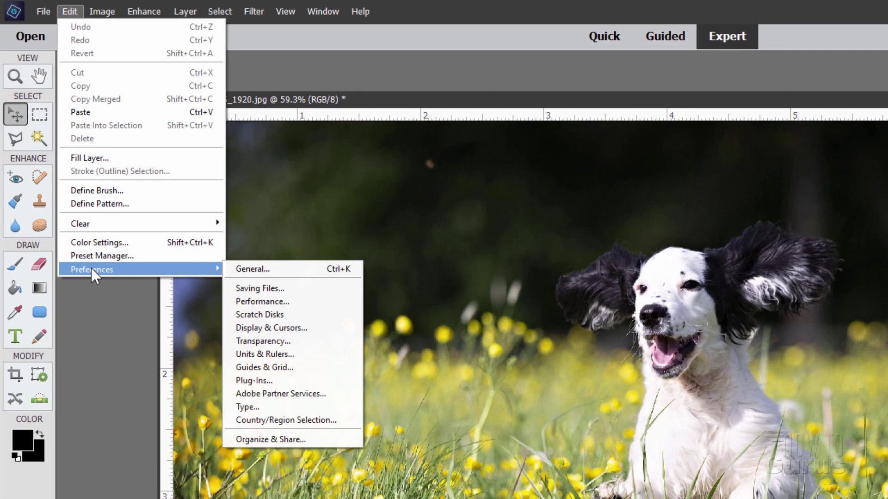
{"action": "left_click", "coordinate": [258, 270]}
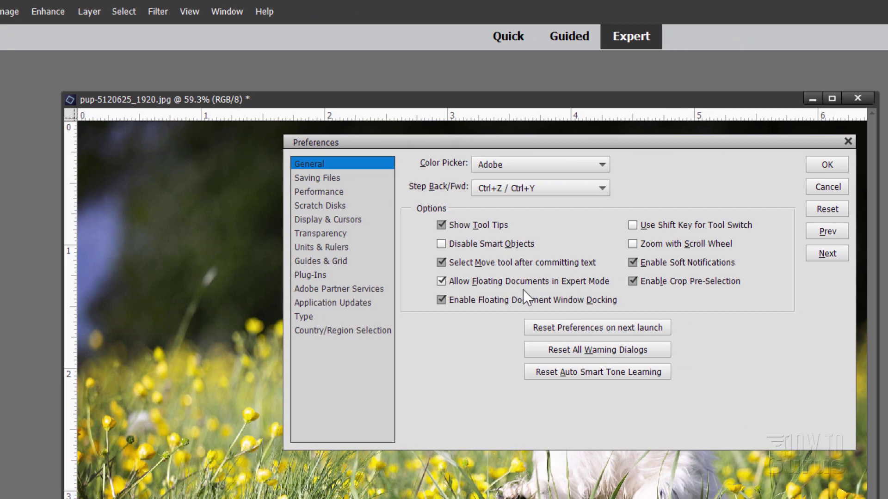
{"action": "left_click", "coordinate": [827, 164]}
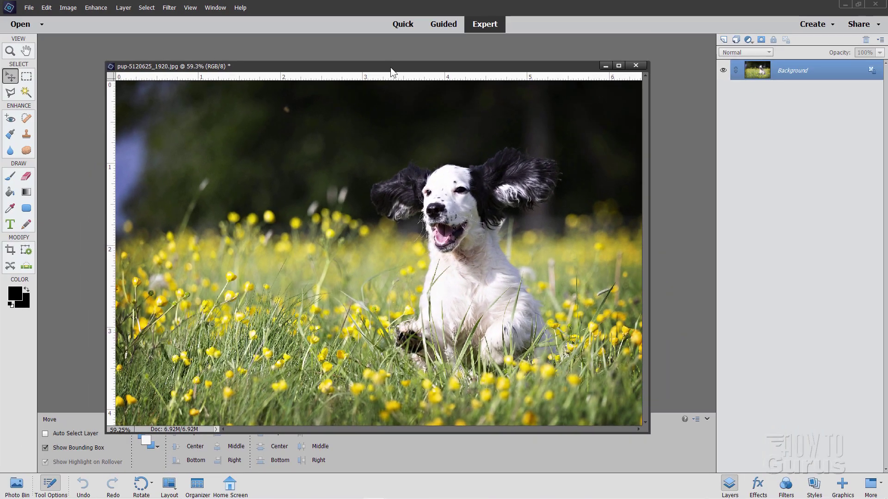
{"action": "left_click_drag", "start_coordinate": [390, 68], "coordinate": [389, 40]}
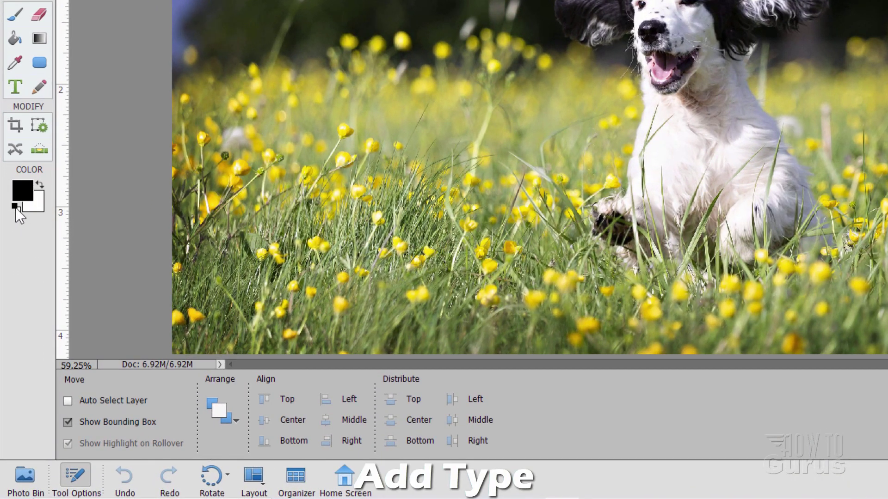
Swap to a white foreground, select the Horizontal Type tool, and browse the font list.
{"action": "left_click", "coordinate": [42, 185]}
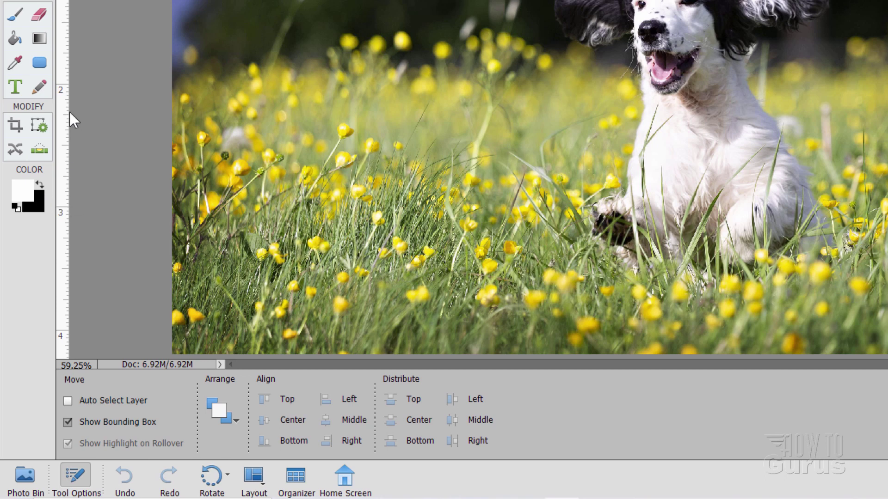
{"action": "left_click", "coordinate": [17, 87]}
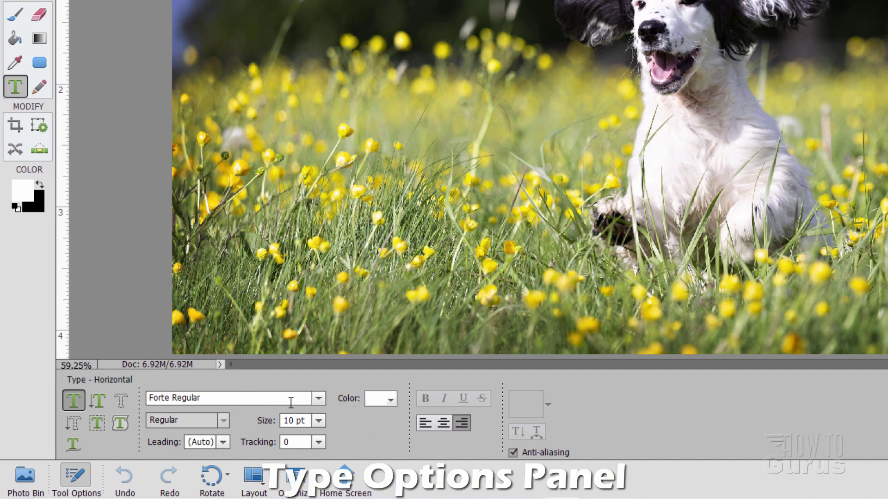
{"action": "left_click", "coordinate": [319, 398]}
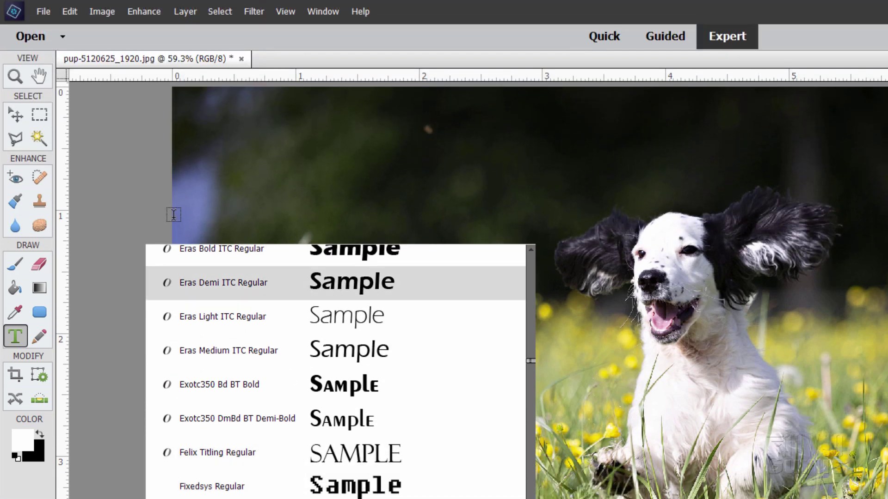
{"action": "left_click", "coordinate": [72, 11]}
{"action": "mouse_move", "coordinate": [119, 271]}
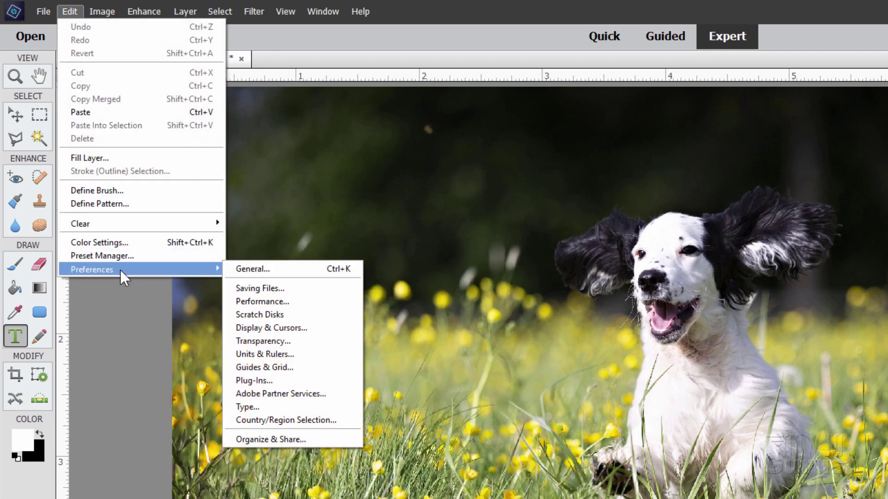
{"action": "left_click", "coordinate": [250, 407]}
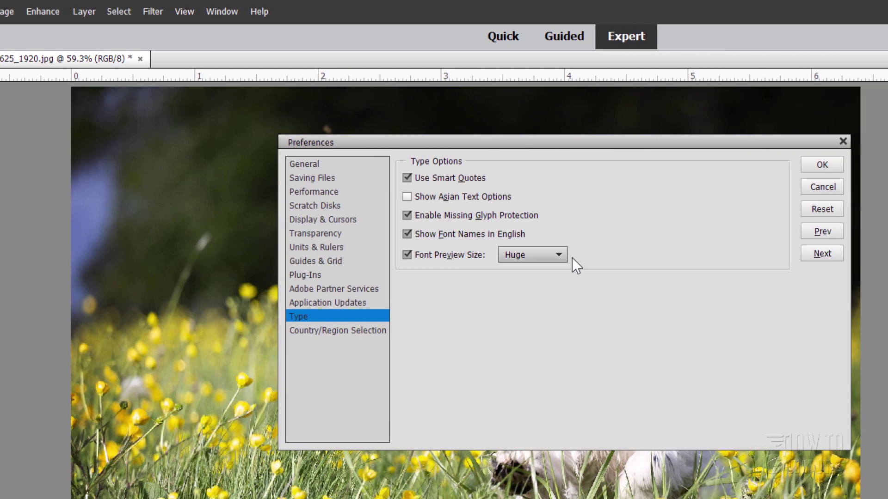
{"action": "left_click", "coordinate": [636, 255]}
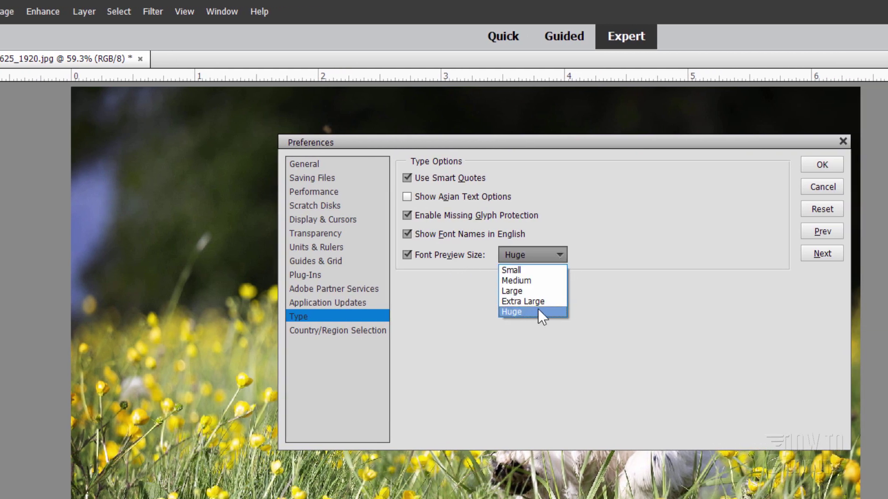
{"action": "left_click", "coordinate": [540, 312]}
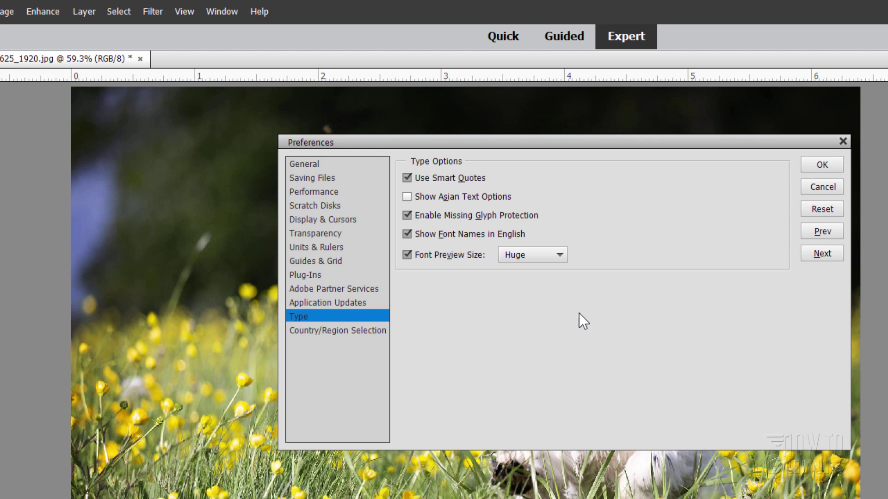
{"action": "left_click", "coordinate": [821, 165]}
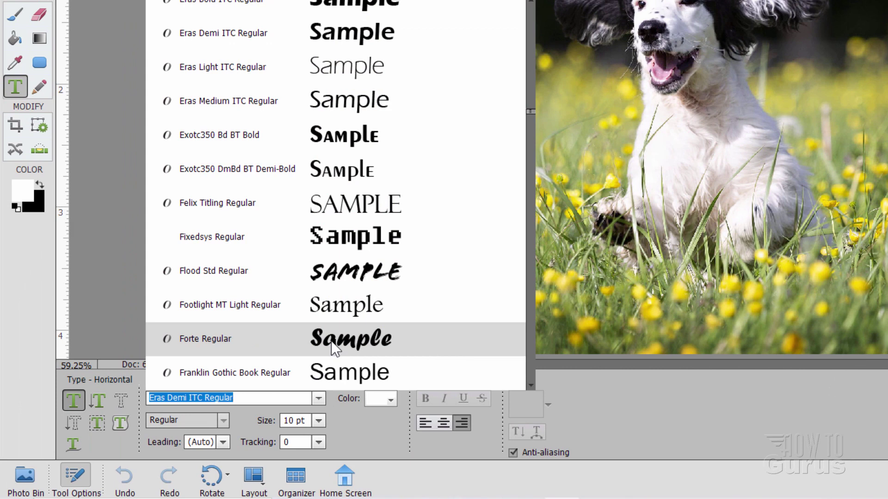
Set the type to Forte Regular, left-aligned, at 16 pt.
{"action": "left_click", "coordinate": [335, 348]}
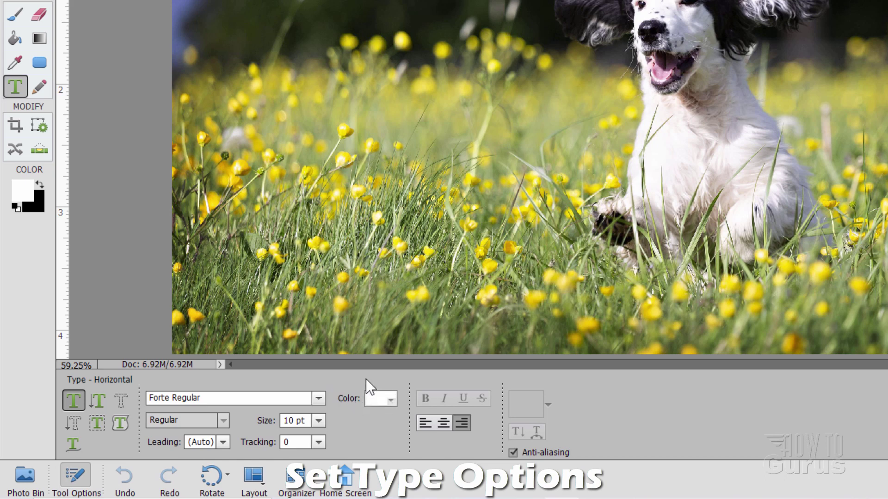
{"action": "left_click", "coordinate": [425, 422]}
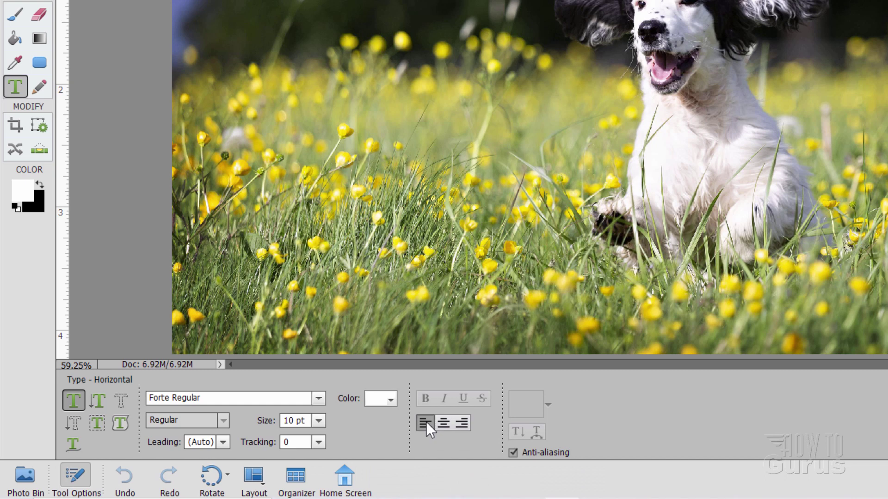
{"action": "left_click", "coordinate": [294, 421]}
{"action": "left_click", "coordinate": [319, 421]}
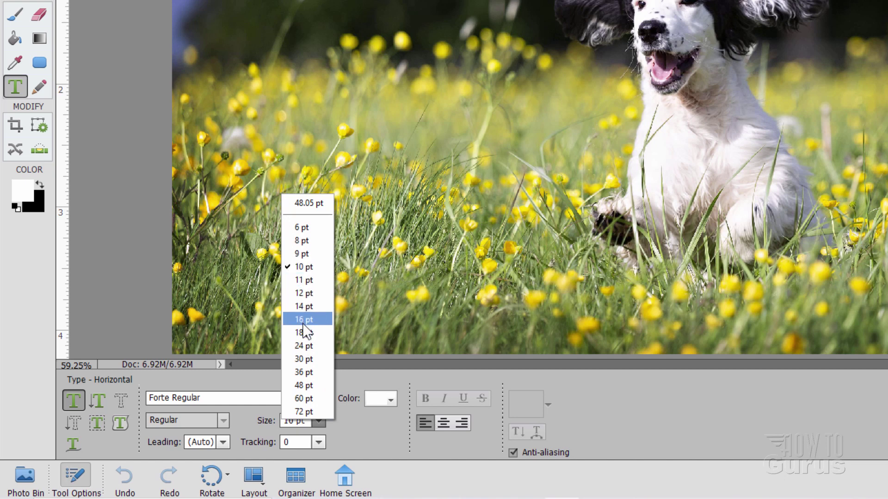
{"action": "left_click", "coordinate": [306, 424]}
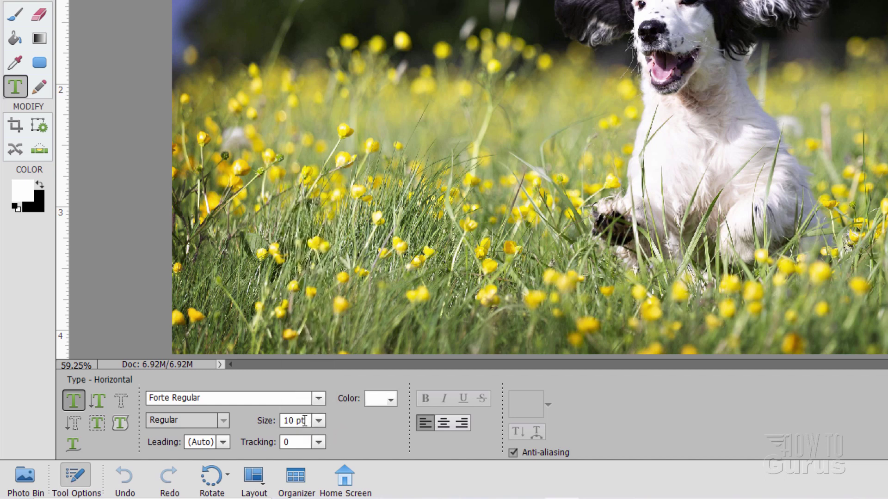
{"action": "left_click_drag", "start_coordinate": [305, 421], "coordinate": [274, 426]}
{"action": "type", "text": "16"}
{"action": "left_click", "coordinate": [304, 404]}
{"action": "left_click", "coordinate": [339, 434]}
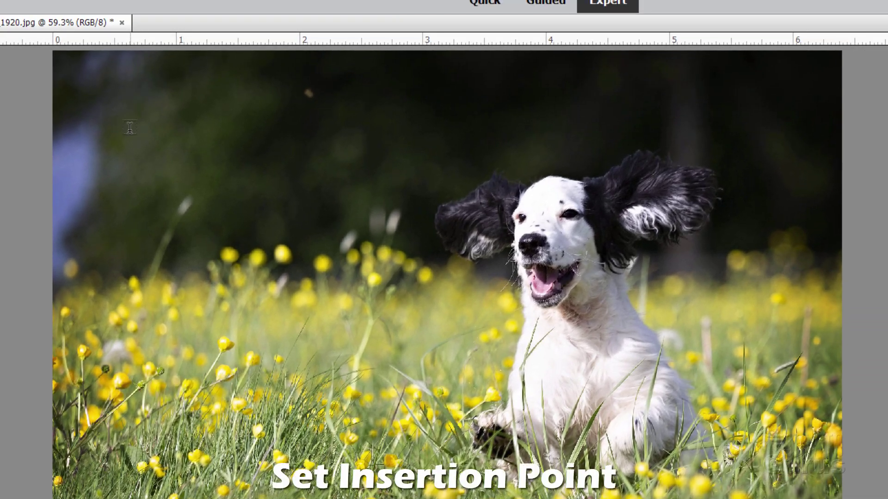
Type the title 'Oh, Happy Happy Day!' near the photo's upper left.
{"action": "left_click", "coordinate": [124, 113]}
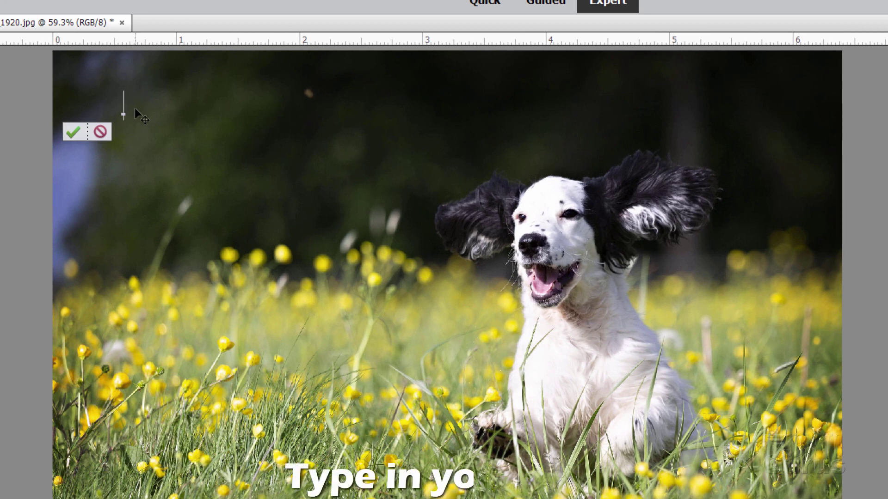
{"action": "type", "text": "Oh"}
{"action": "key", "text": "BackSpace"}
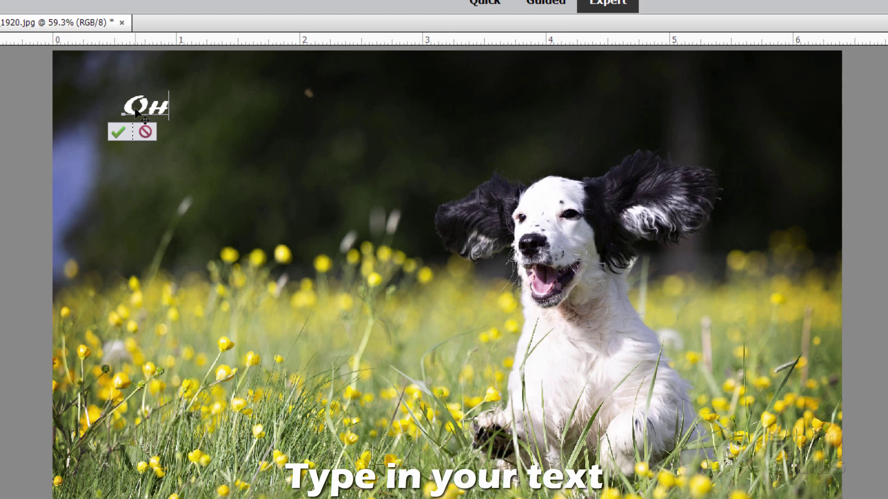
{"action": "type", "text": ", Happy"}
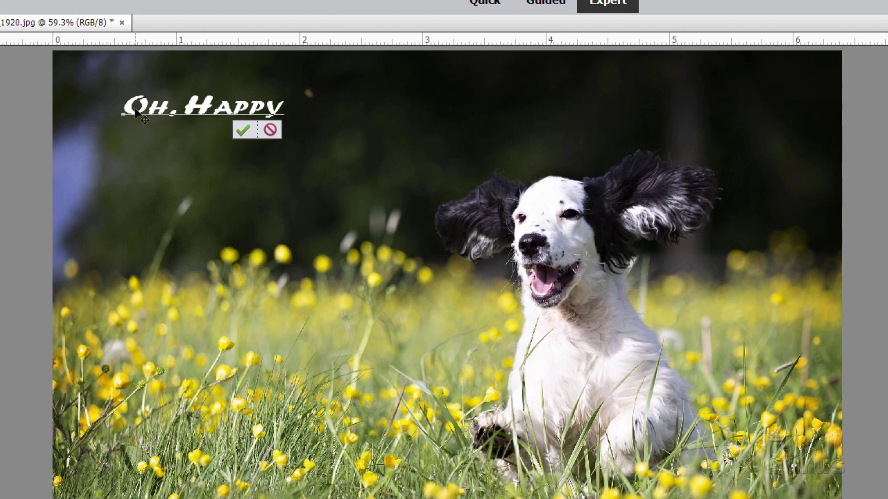
{"action": "type", "text": " Happy"}
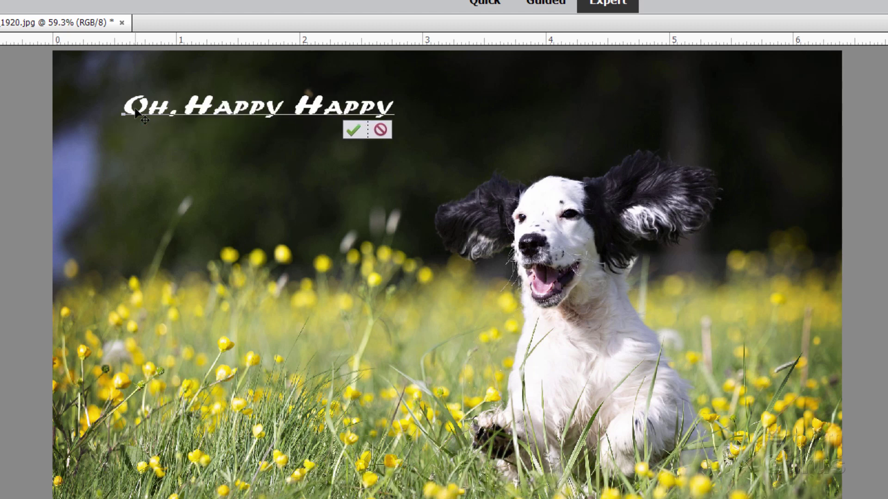
{"action": "type", "text": " Day!"}
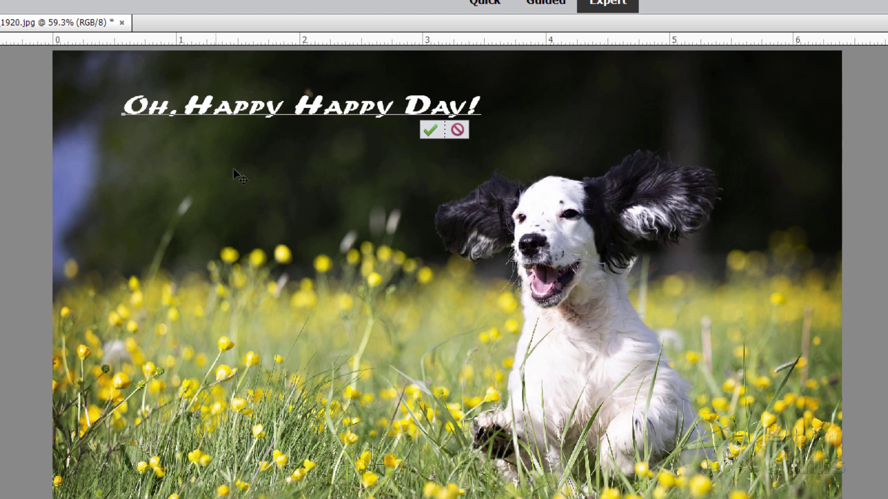
{"action": "left_click", "coordinate": [430, 131]}
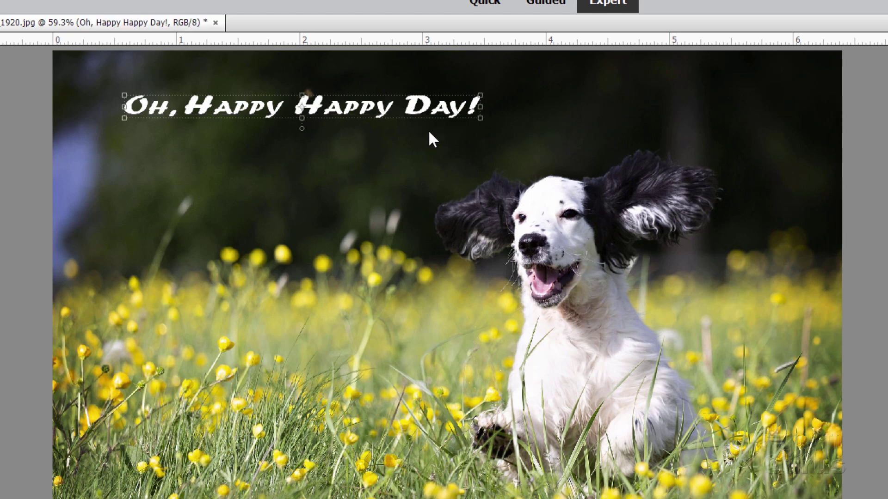
{"action": "mouse_move", "coordinate": [341, 114]}
{"action": "left_mouse_down"}
{"action": "mouse_move", "coordinate": [370, 108]}
{"action": "mouse_move", "coordinate": [427, 144]}
{"action": "mouse_move", "coordinate": [334, 107]}
{"action": "left_mouse_up"}
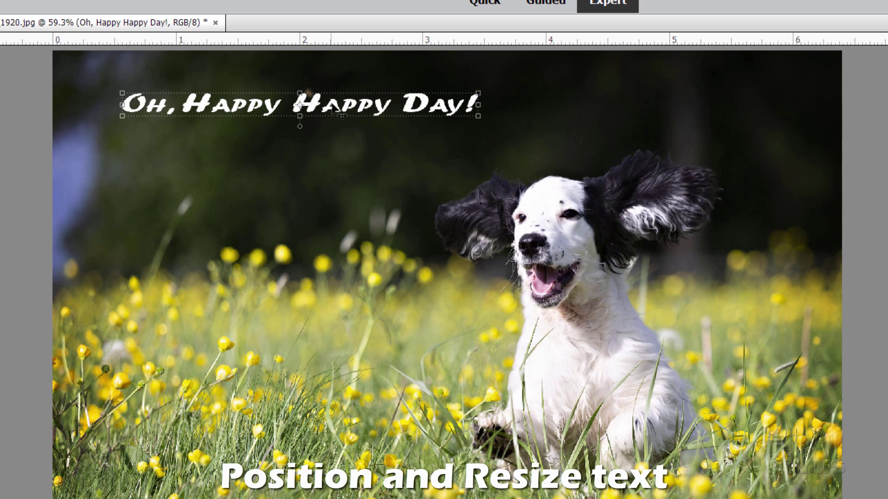
{"action": "left_click_drag", "start_coordinate": [299, 116], "coordinate": [300, 136]}
{"action": "left_click", "coordinate": [457, 146]}
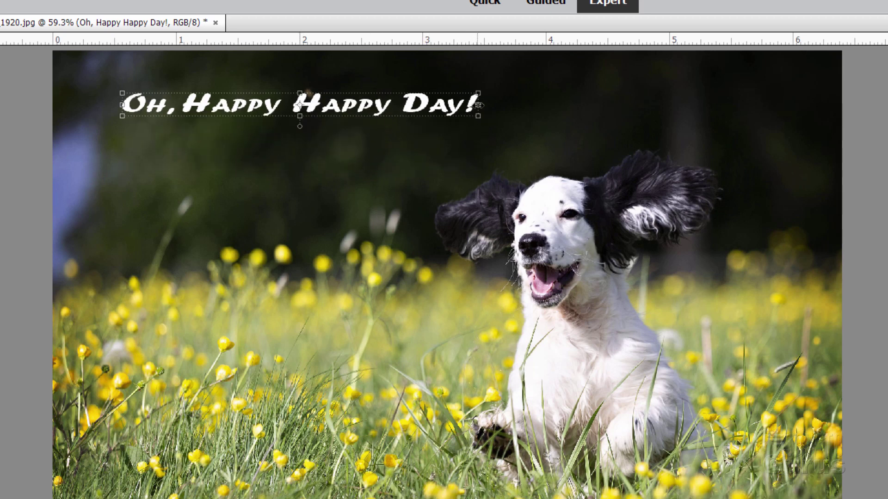
{"action": "left_click_drag", "start_coordinate": [477, 105], "coordinate": [644, 104]}
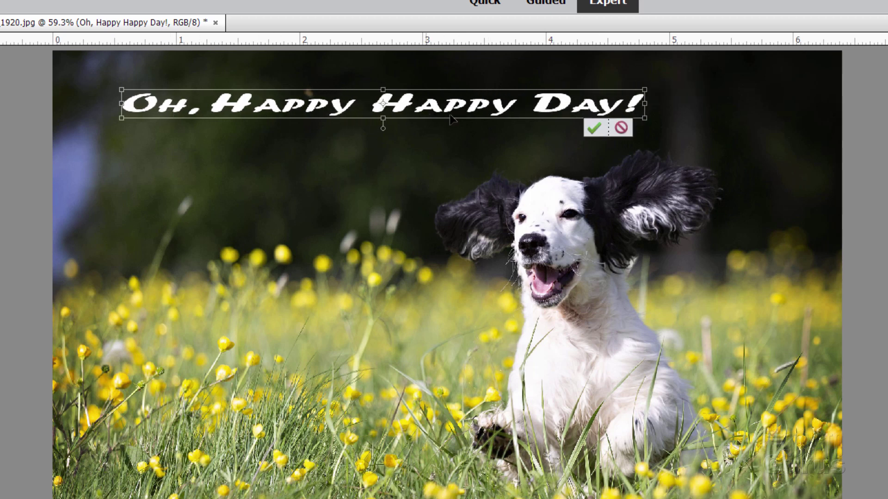
{"action": "left_click", "coordinate": [620, 128]}
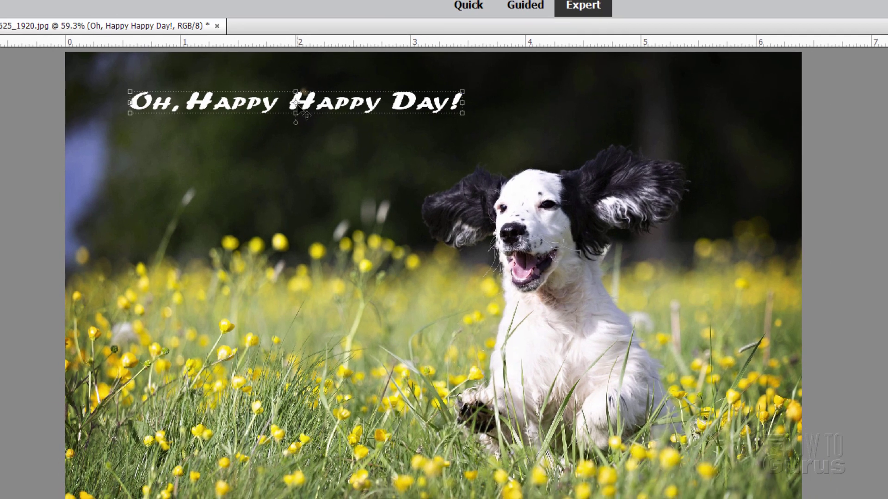
Select all the title text and enter 30 as its font size.
{"action": "triple_click", "coordinate": [296, 105]}
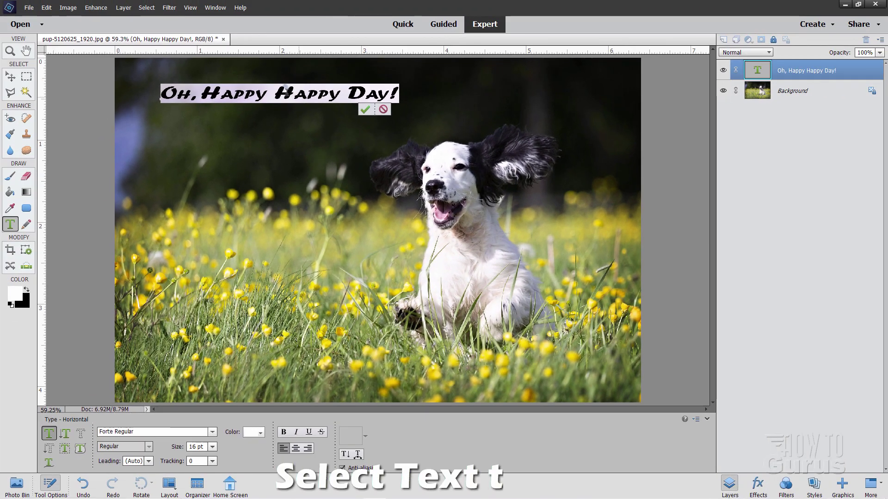
{"action": "left_click", "coordinate": [383, 110]}
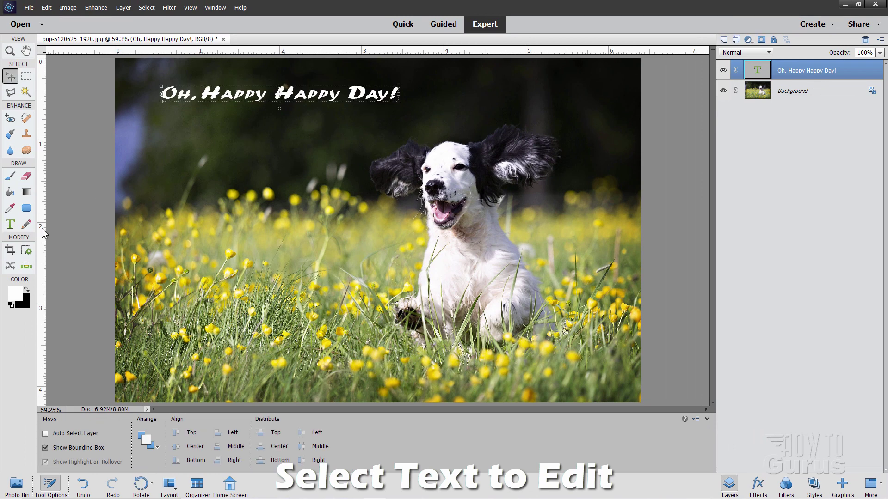
{"action": "left_click", "coordinate": [10, 224]}
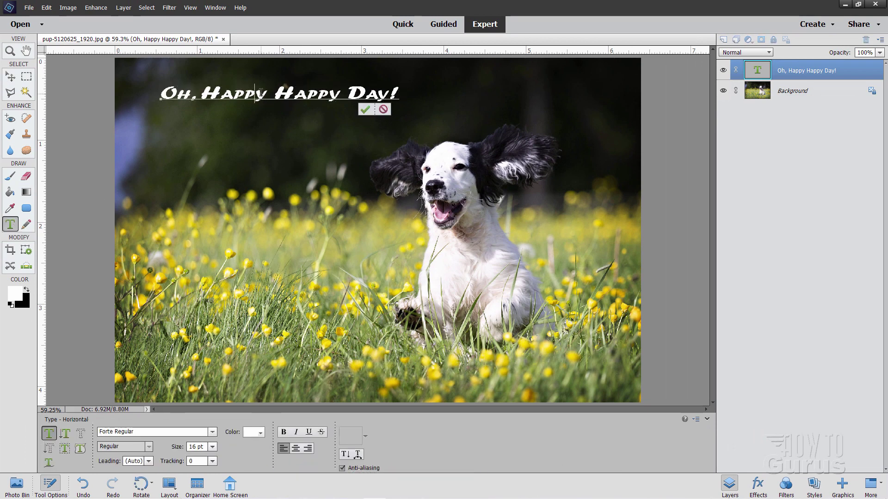
{"action": "key", "text": "ctrl+a"}
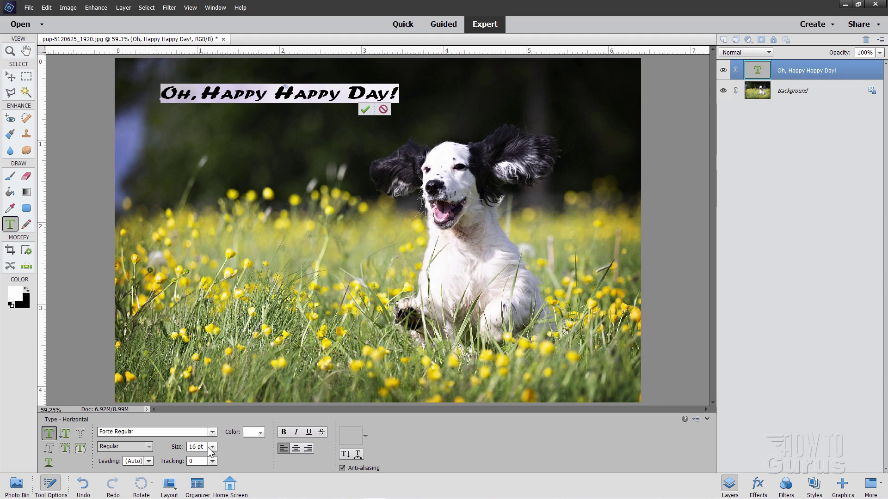
{"action": "left_click", "coordinate": [182, 449]}
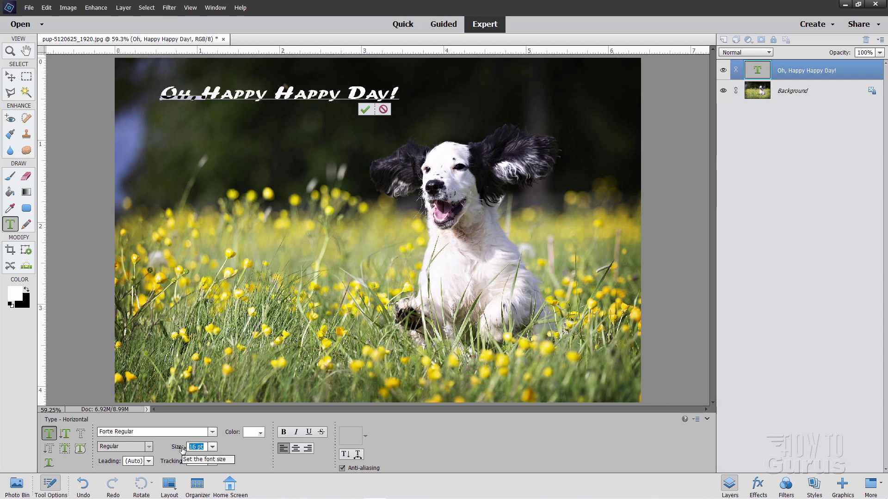
{"action": "type", "text": "30"}
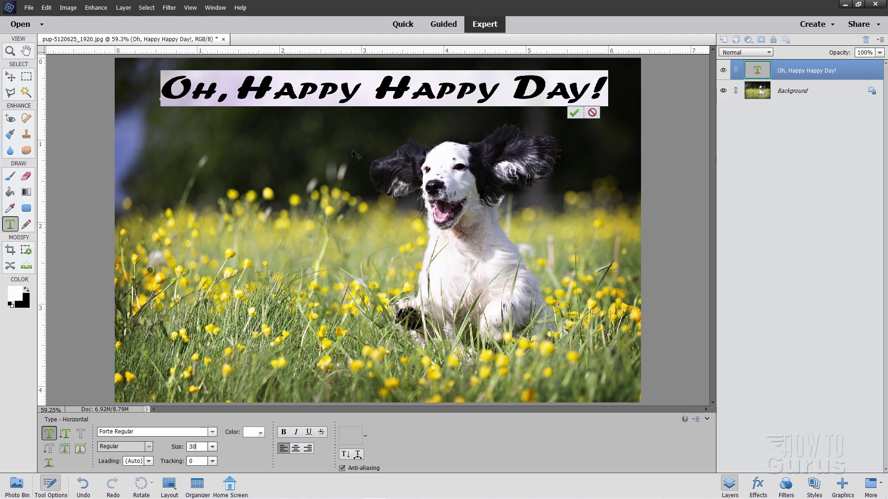
Try the 24 and 18 pt presets, then settle the title at 30 pt and commit.
{"action": "left_click", "coordinate": [212, 446]}
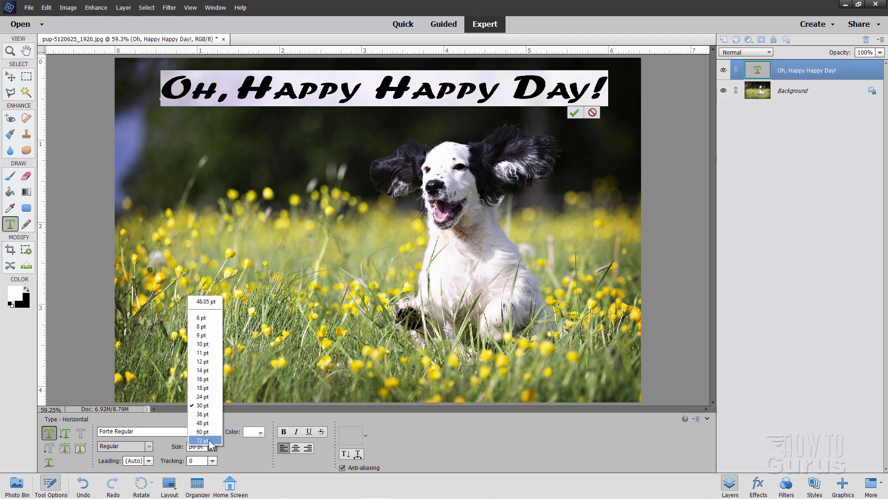
{"action": "left_click", "coordinate": [203, 396]}
{"action": "left_click", "coordinate": [213, 447]}
{"action": "left_click", "coordinate": [203, 387]}
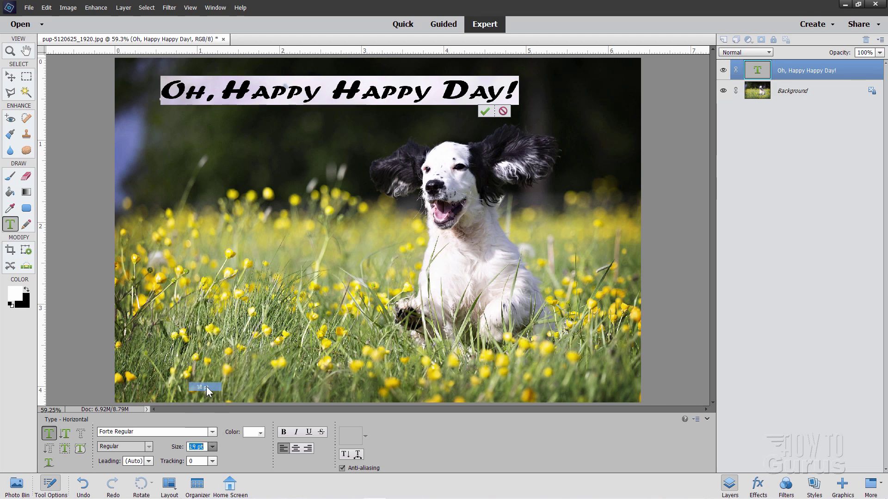
{"action": "left_click", "coordinate": [212, 446]}
{"action": "left_click", "coordinate": [204, 404]}
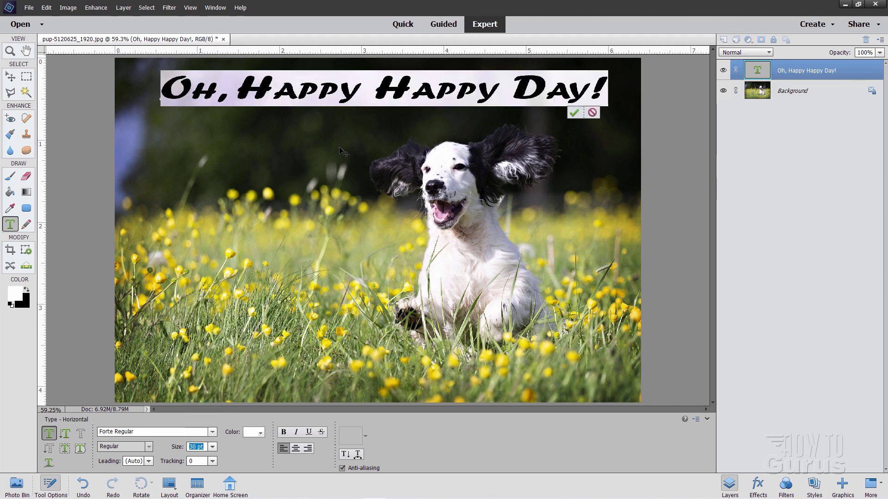
{"action": "left_click", "coordinate": [574, 115]}
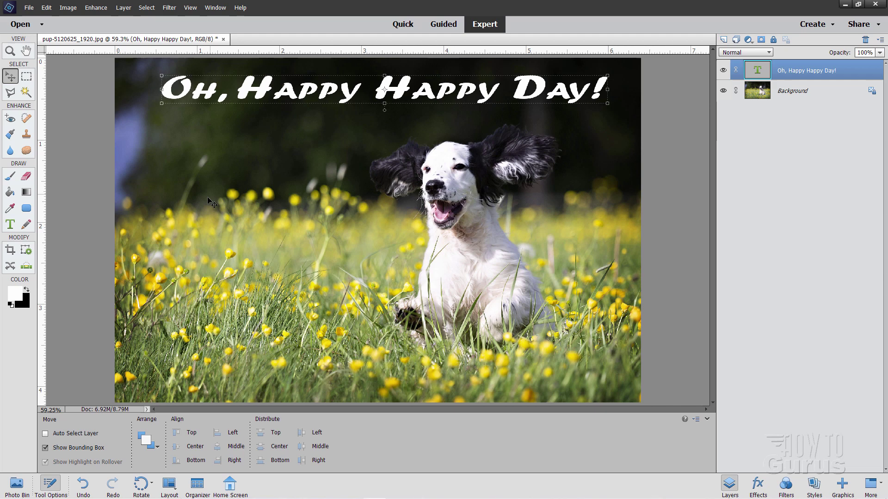
Re-enter the title text and select the first word 'Happy'.
{"action": "left_click", "coordinate": [15, 226]}
{"action": "double_click", "coordinate": [373, 91]}
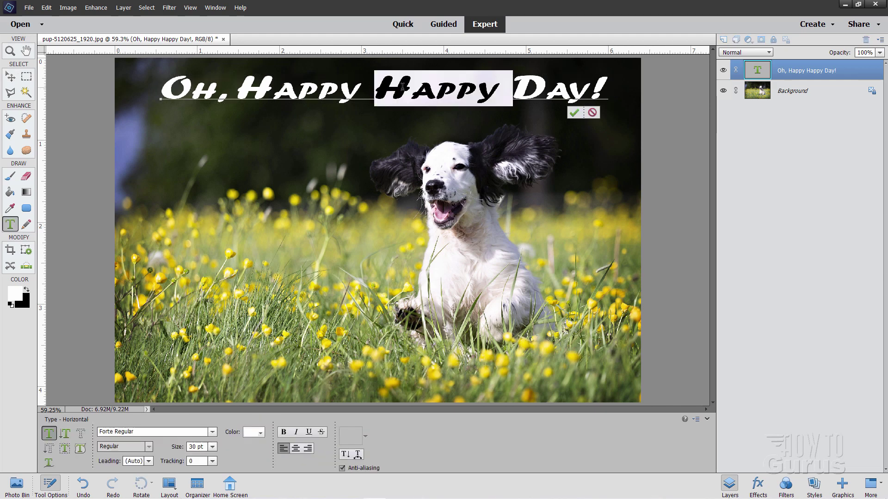
{"action": "double_click", "coordinate": [369, 91]}
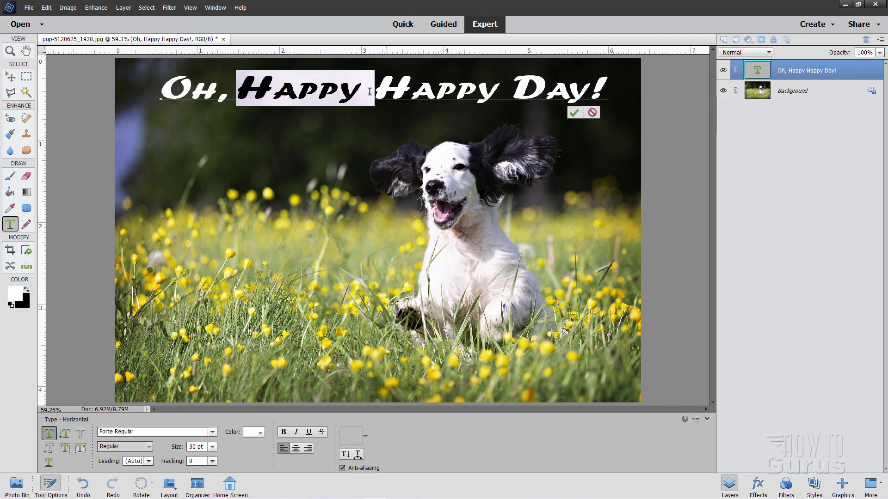
Browse the Edit and File menus without choosing anything, then commit the unchanged title.
{"action": "left_click", "coordinate": [46, 9]}
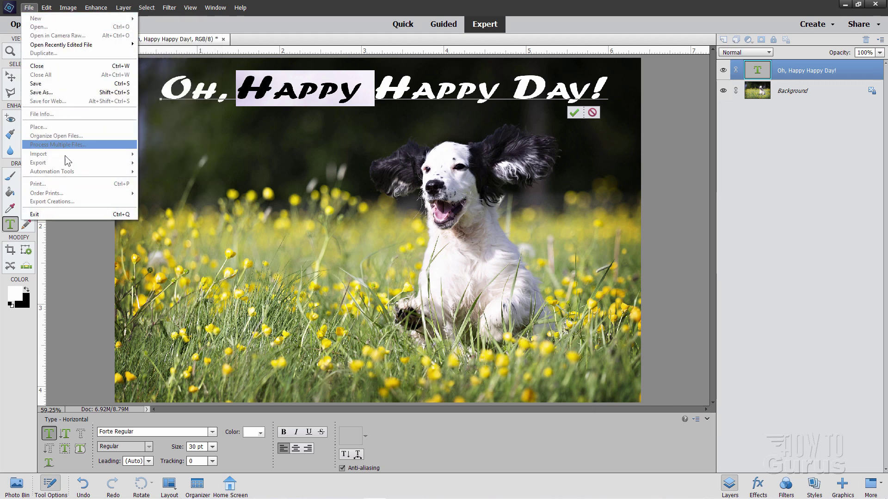
{"action": "left_click", "coordinate": [74, 262]}
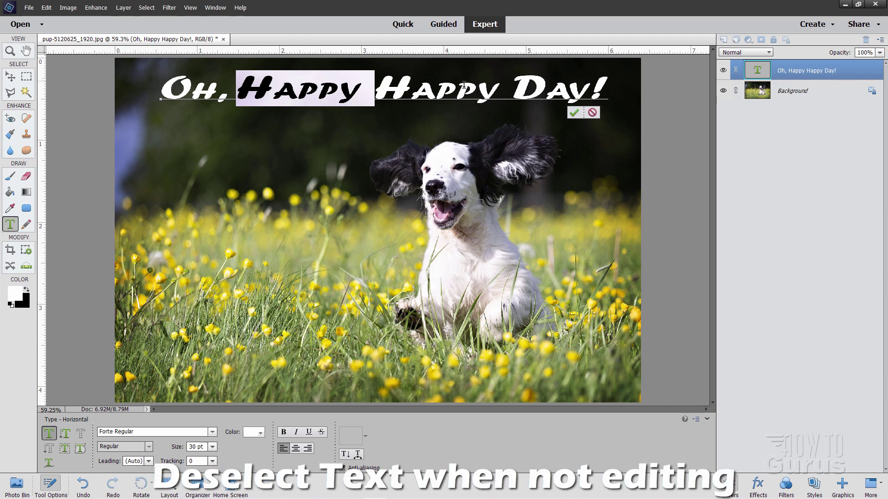
{"action": "left_click", "coordinate": [575, 112]}
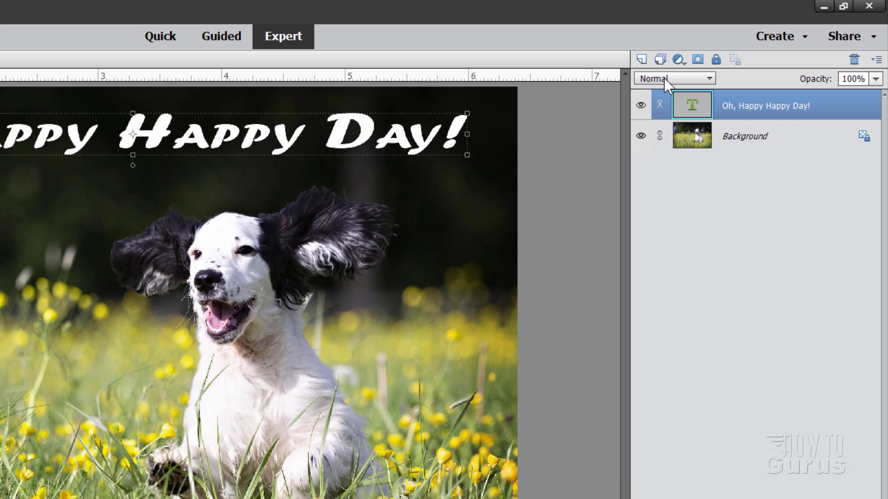
Add an empty Layer 1 and set the Type tool to black 16 pt text.
{"action": "left_click", "coordinate": [641, 59]}
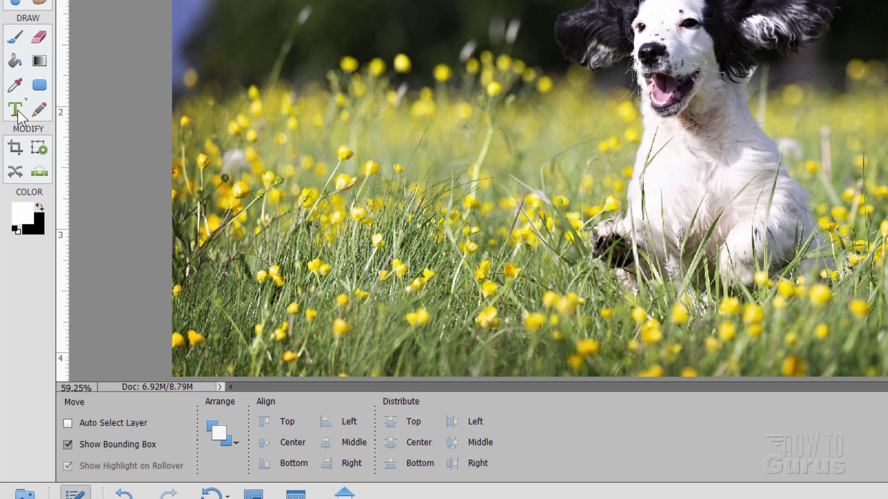
{"action": "left_click", "coordinate": [16, 109]}
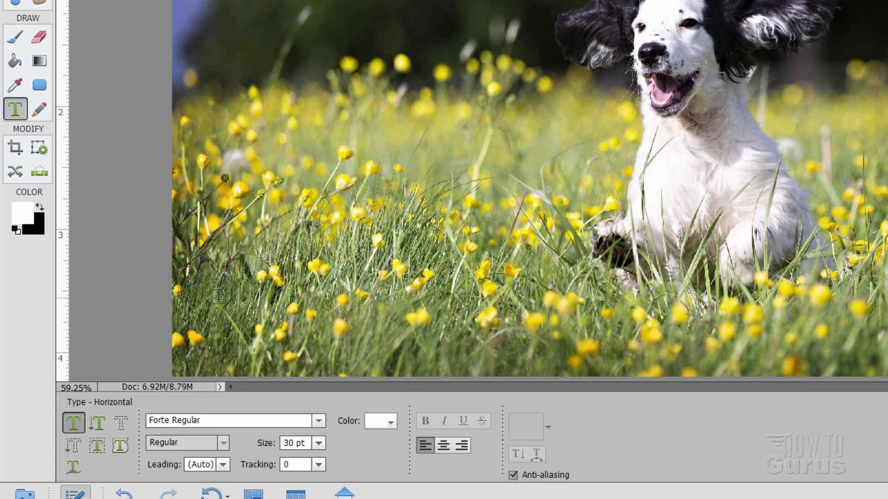
{"action": "left_click", "coordinate": [383, 423]}
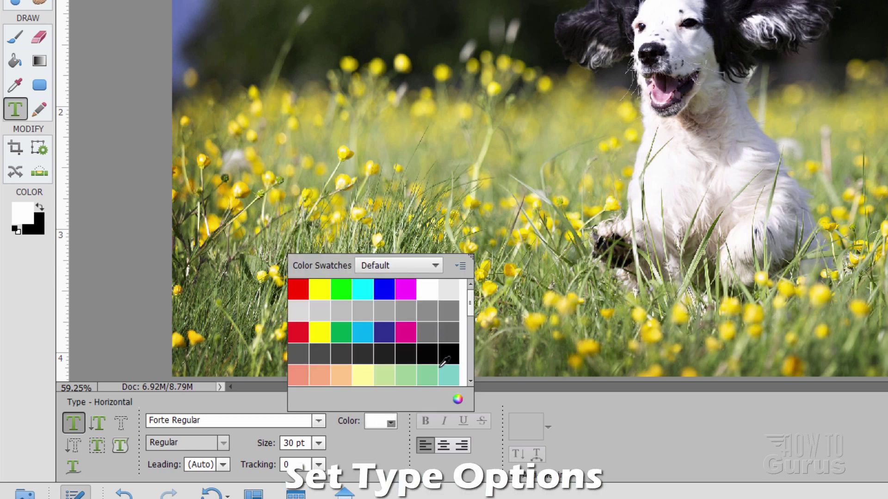
{"action": "left_click", "coordinate": [449, 354]}
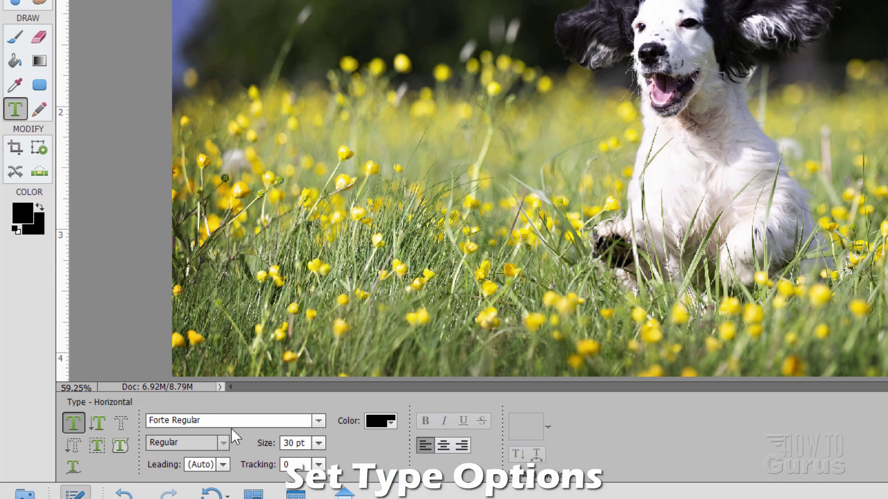
{"action": "left_click", "coordinate": [314, 445]}
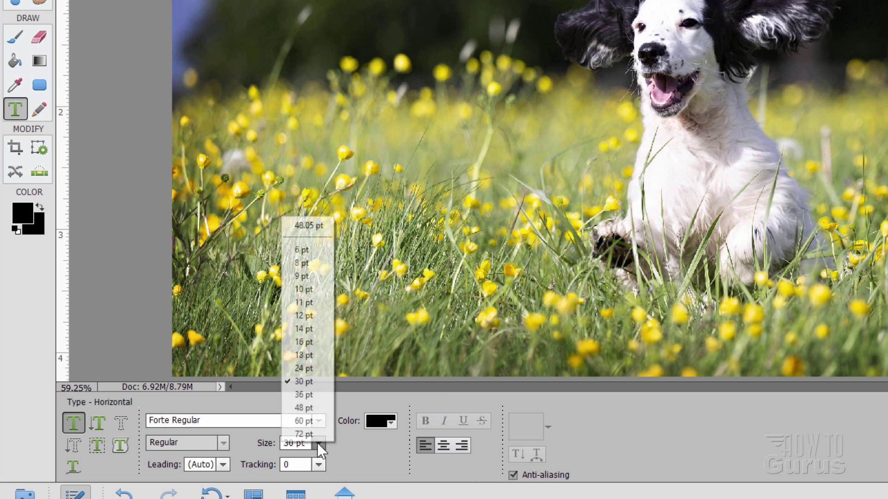
{"action": "left_click", "coordinate": [305, 343]}
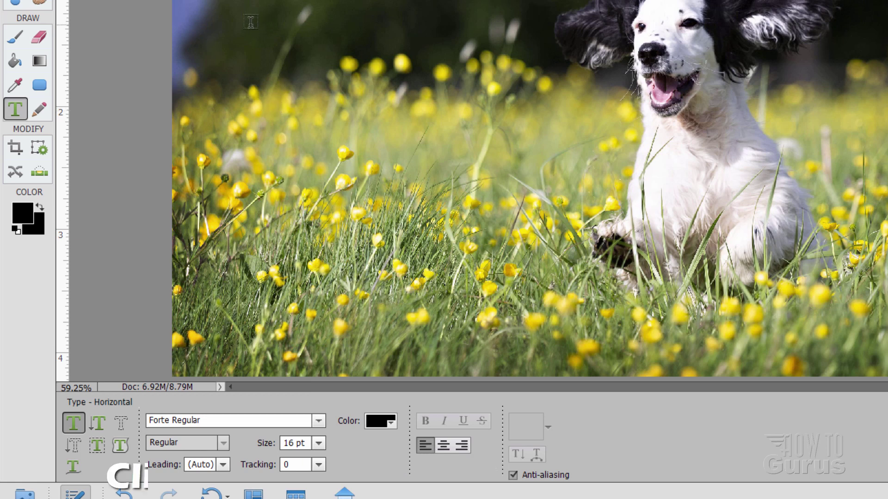
Draw a paragraph box over the meadow and paste in the Shakespeare quote copied from WordPad.
{"action": "left_click_drag", "start_coordinate": [243, 25], "coordinate": [531, 218]}
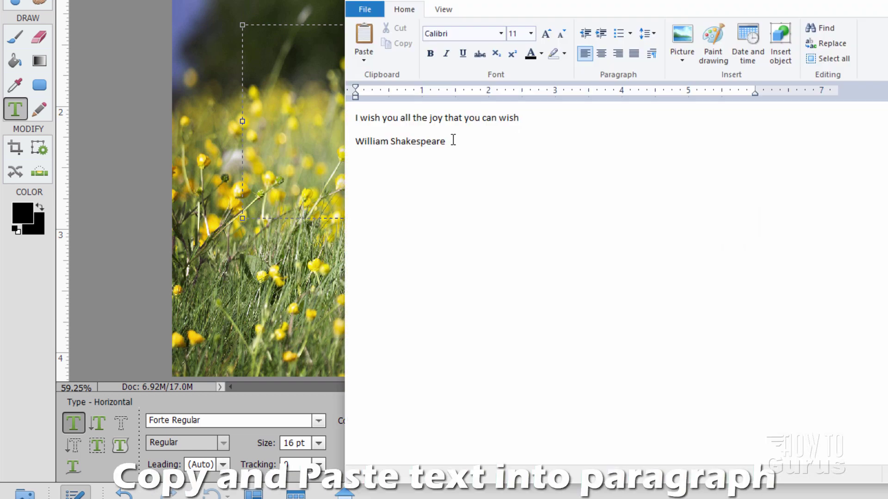
{"action": "left_click_drag", "start_coordinate": [453, 140], "coordinate": [357, 119]}
{"action": "right_click", "coordinate": [371, 123]}
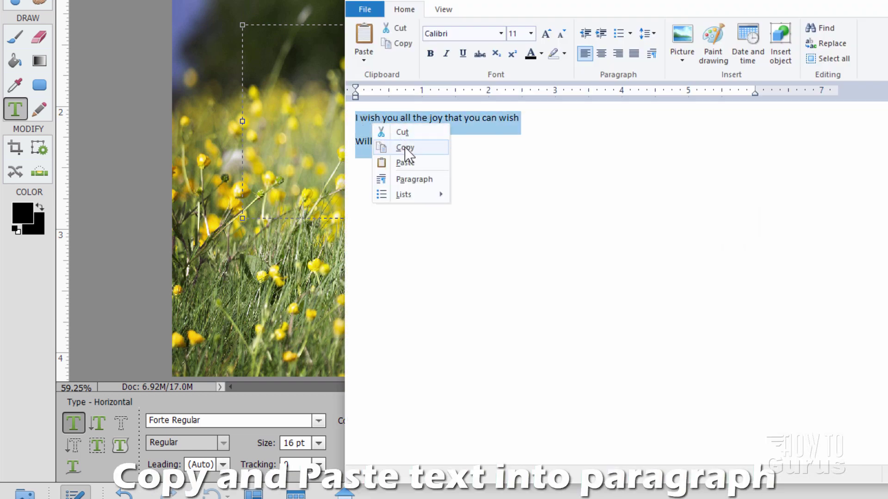
{"action": "left_click", "coordinate": [404, 147]}
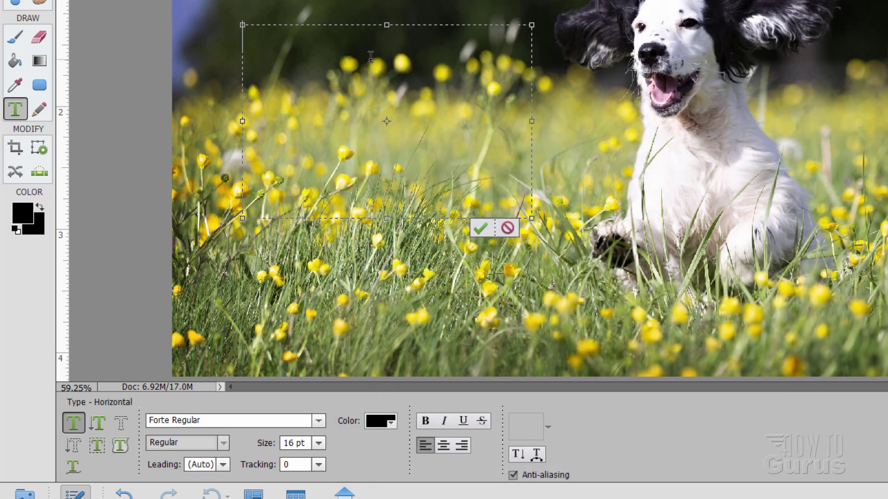
{"action": "right_click", "coordinate": [270, 44]}
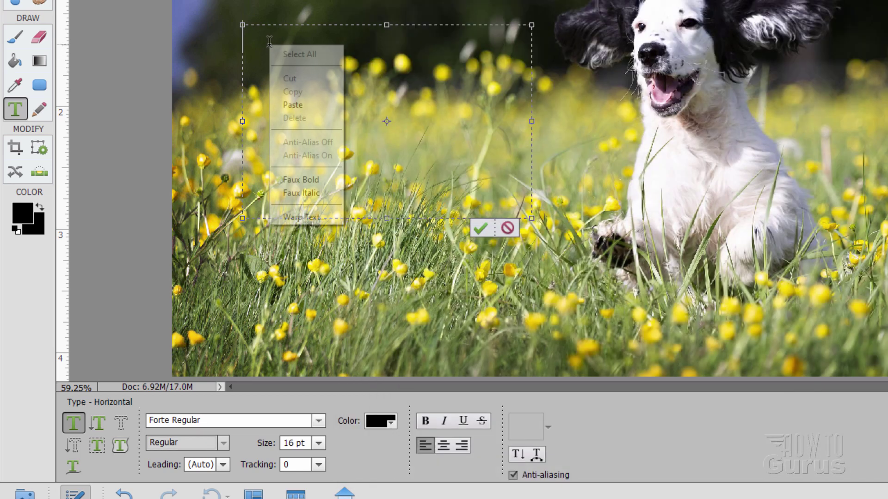
{"action": "left_click", "coordinate": [296, 105]}
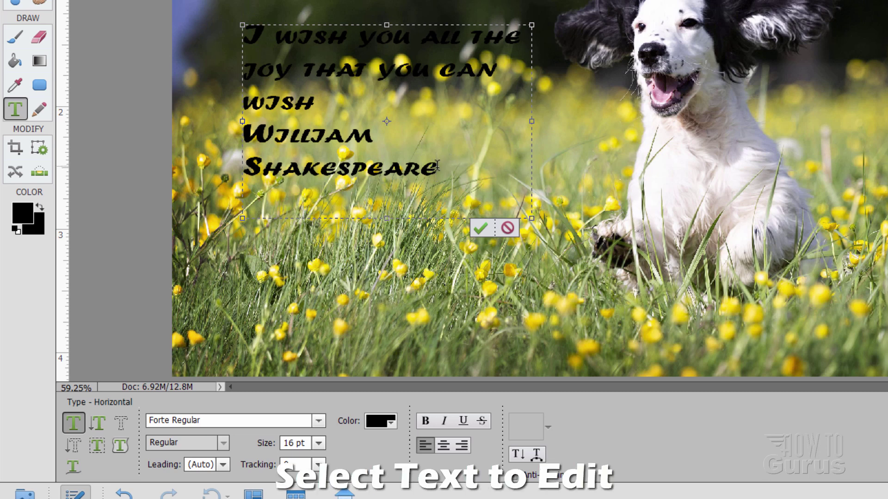
Make the 'William Shakespeare' credit 10 pt, move it down a line, right-align it, and commit.
{"action": "left_click_drag", "start_coordinate": [437, 167], "coordinate": [248, 134]}
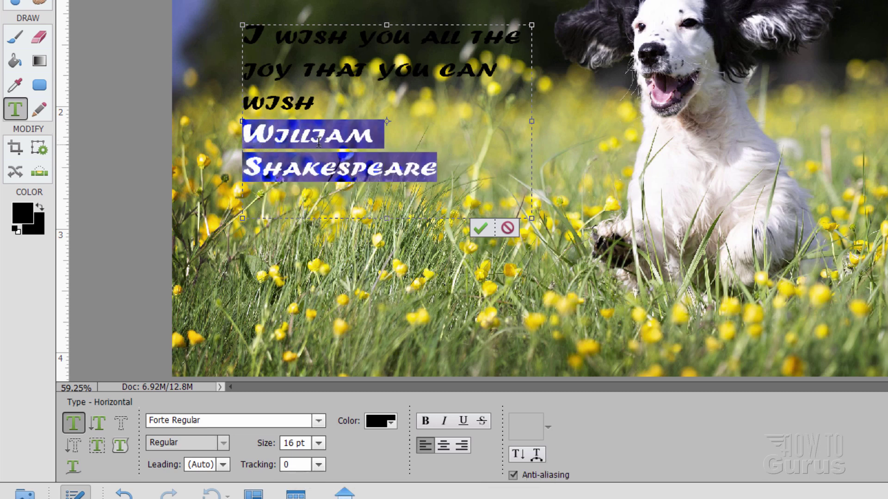
{"action": "left_click", "coordinate": [318, 443]}
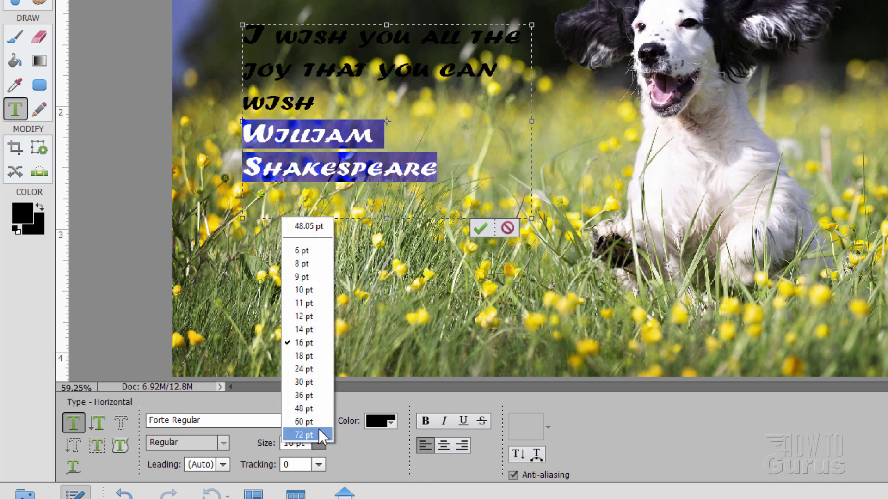
{"action": "left_click", "coordinate": [300, 292]}
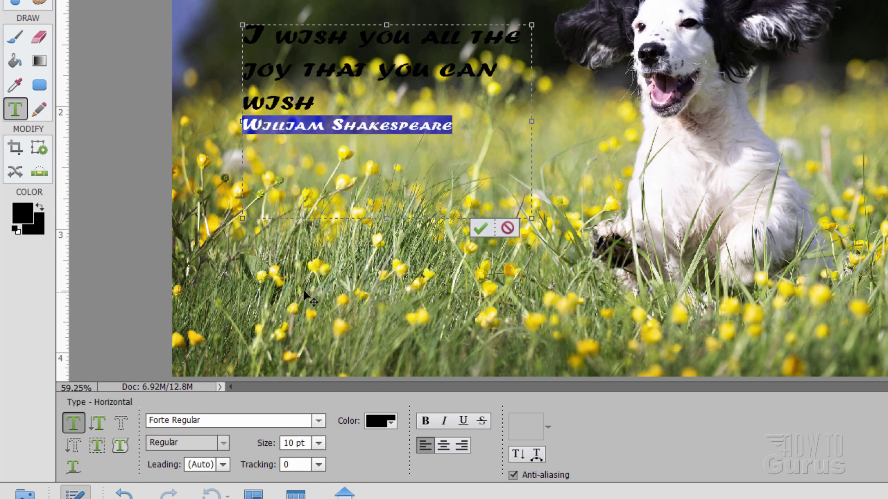
{"action": "left_click", "coordinate": [258, 125]}
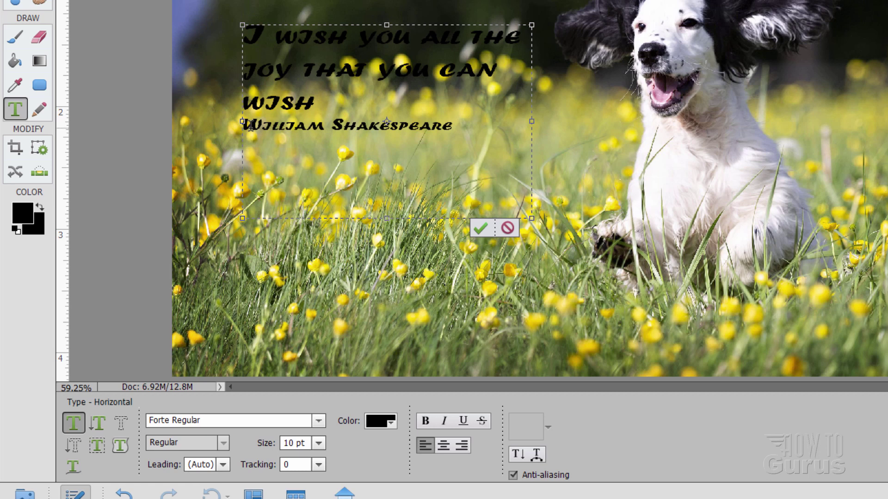
{"action": "key", "text": "Return"}
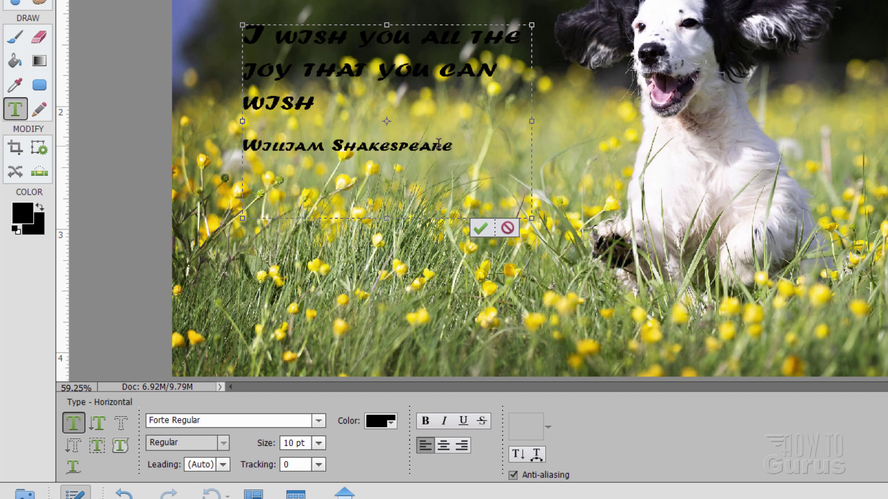
{"action": "left_click_drag", "start_coordinate": [455, 145], "coordinate": [242, 144]}
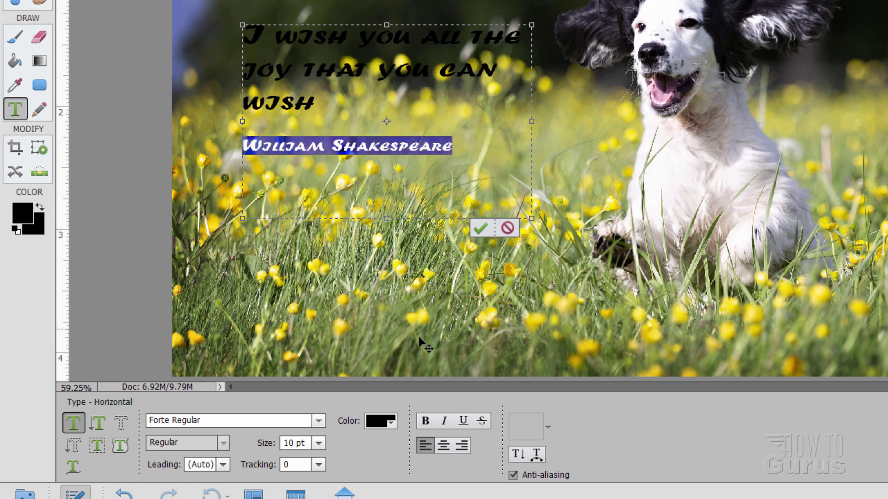
{"action": "left_click", "coordinate": [461, 445]}
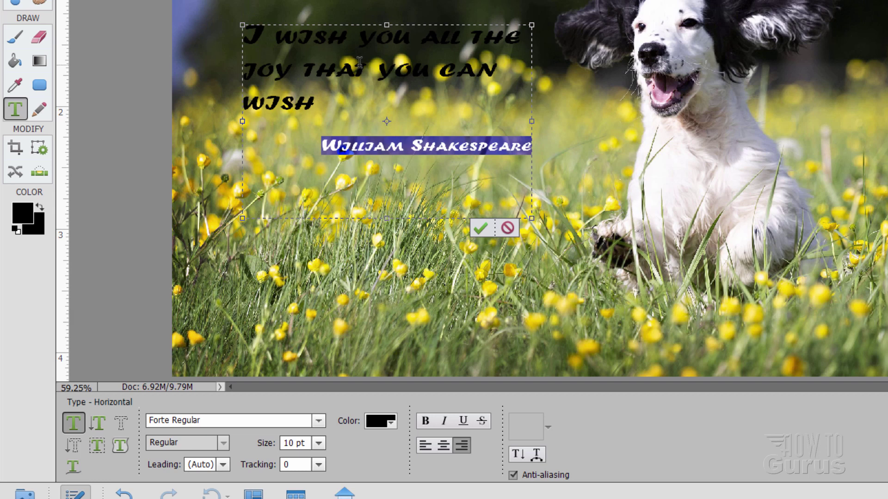
{"action": "left_click", "coordinate": [480, 228]}
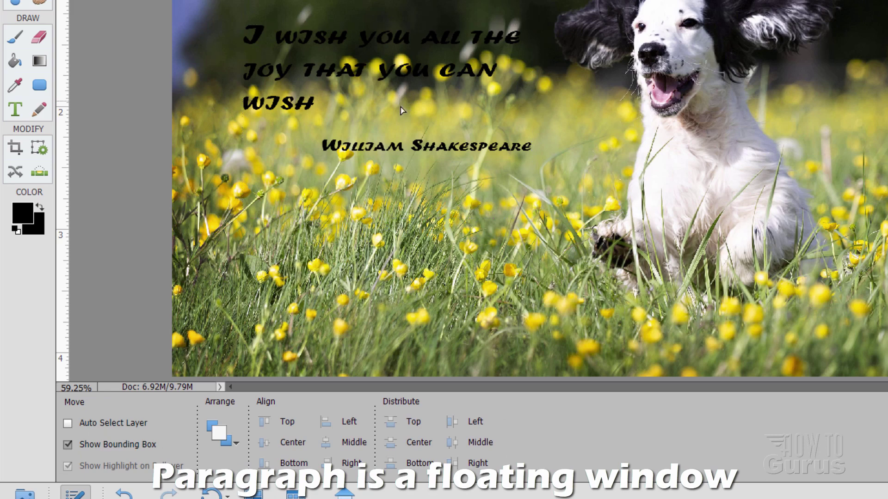
Drag the quote block lower, left of the dog, and nudge it slightly right.
{"action": "left_click_drag", "start_coordinate": [401, 107], "coordinate": [398, 193]}
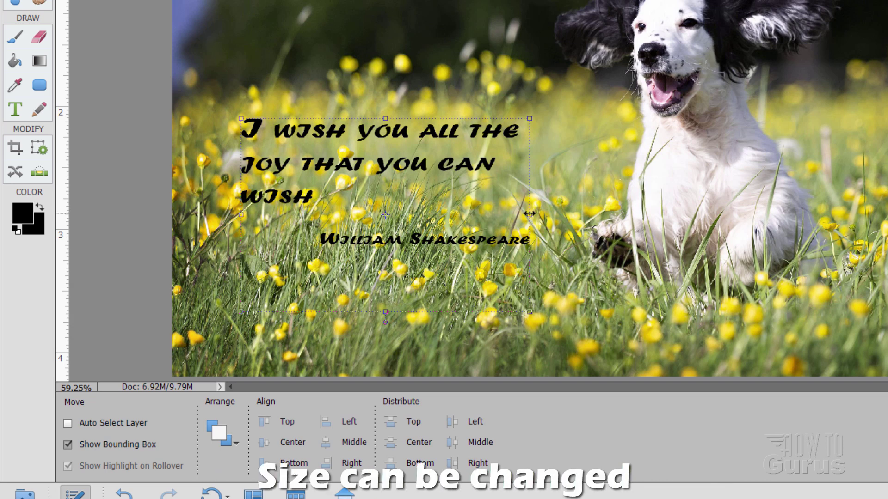
{"action": "mouse_move", "coordinate": [529, 214]}
{"action": "left_mouse_down"}
{"action": "mouse_move", "coordinate": [396, 215]}
{"action": "mouse_move", "coordinate": [517, 216]}
{"action": "left_mouse_up"}
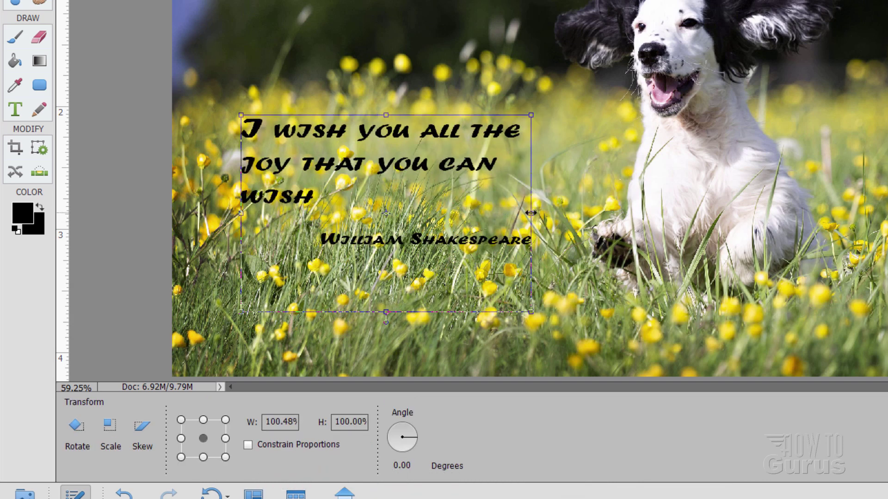
{"action": "left_click", "coordinate": [512, 318]}
{"action": "left_click_drag", "start_coordinate": [385, 118], "coordinate": [385, 99]}
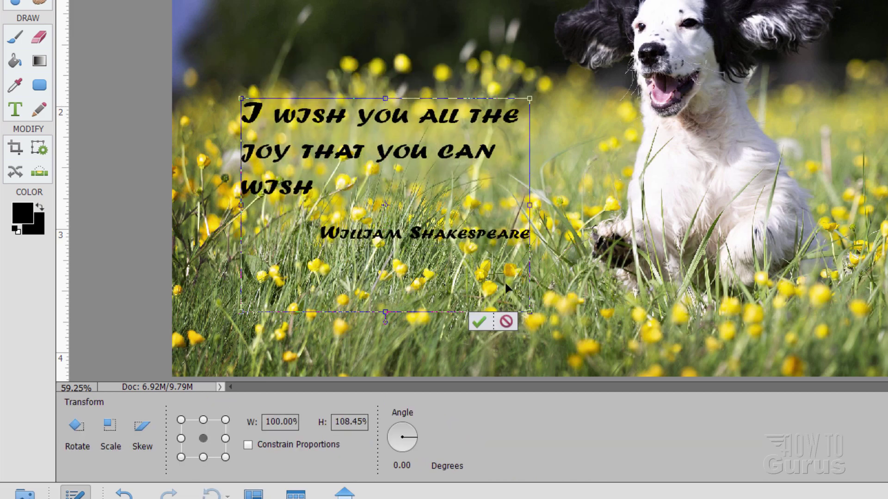
{"action": "left_click", "coordinate": [506, 319]}
{"action": "left_click_drag", "start_coordinate": [406, 204], "coordinate": [418, 204]}
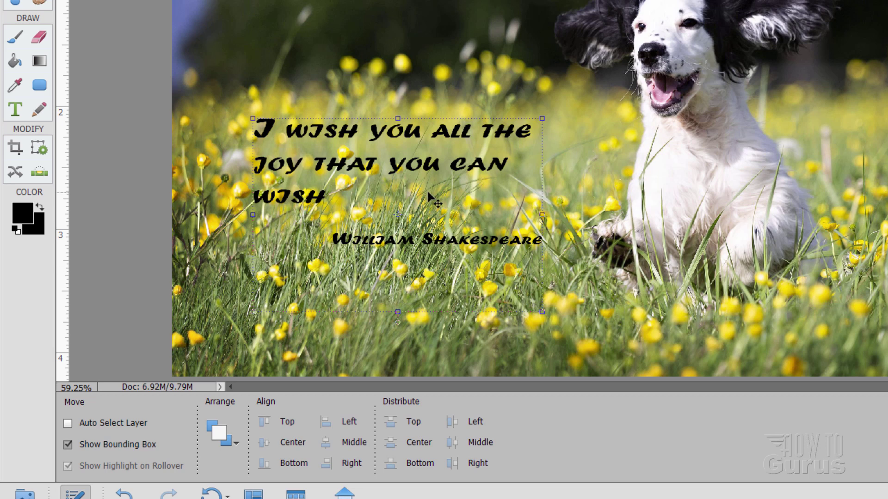
With white as the foreground colour, draw a 50 px-radius rounded rectangle over the quote.
{"action": "left_click", "coordinate": [16, 231]}
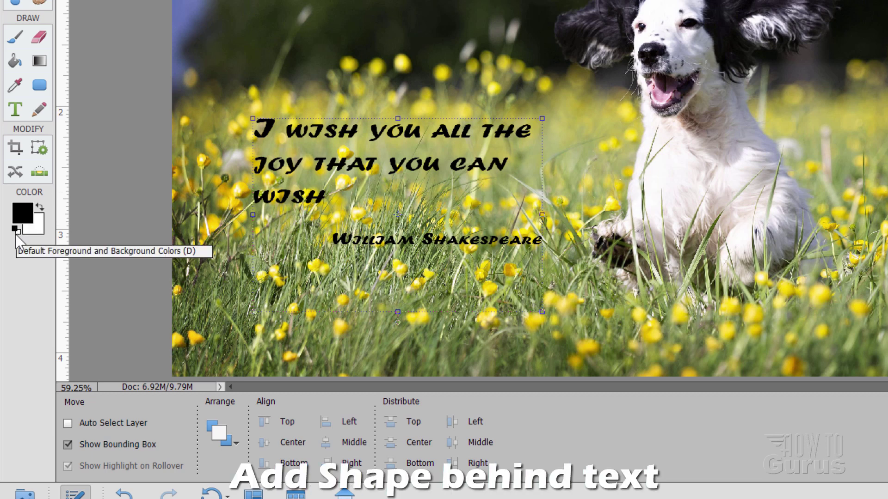
{"action": "left_click", "coordinate": [40, 207]}
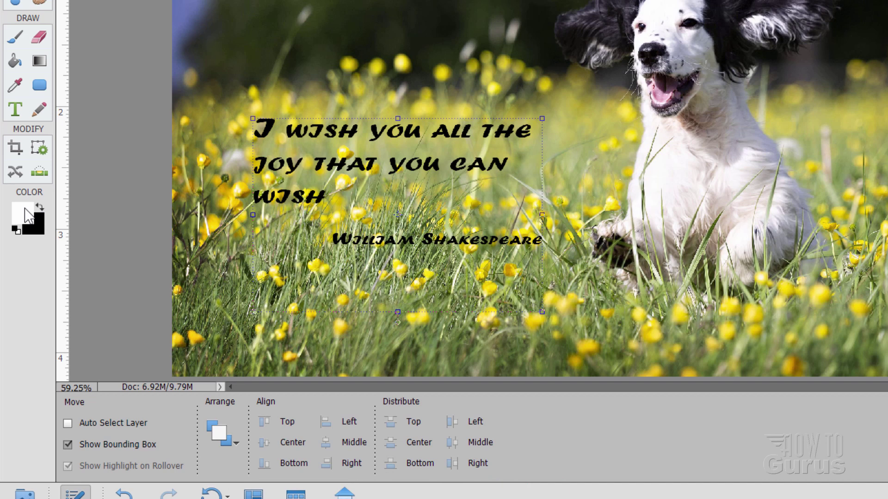
{"action": "left_click", "coordinate": [42, 86]}
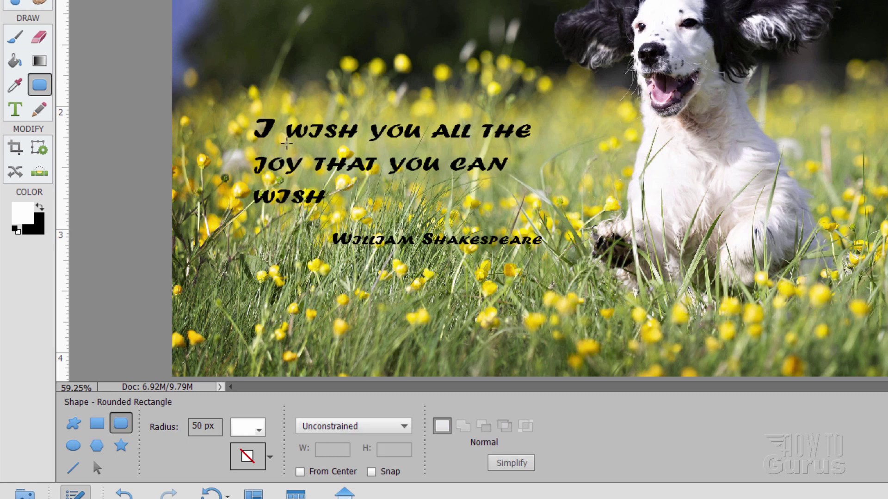
{"action": "left_click_drag", "start_coordinate": [232, 97], "coordinate": [563, 269]}
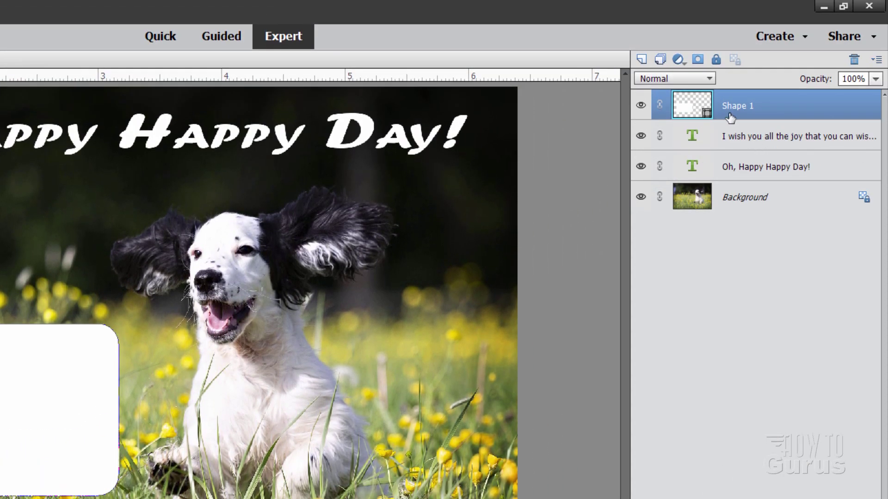
Put Shape 1 below the quote text layer and align the white box behind the text.
{"action": "left_click_drag", "start_coordinate": [772, 108], "coordinate": [790, 116]}
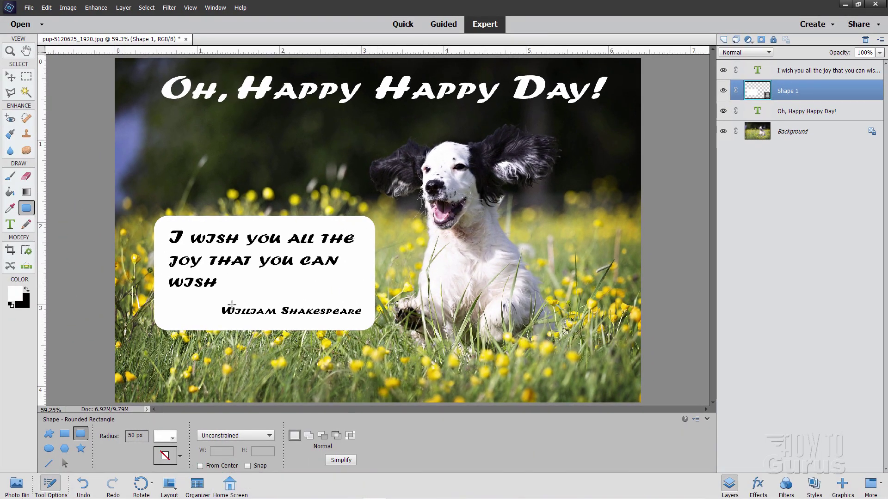
{"action": "left_click", "coordinate": [10, 76]}
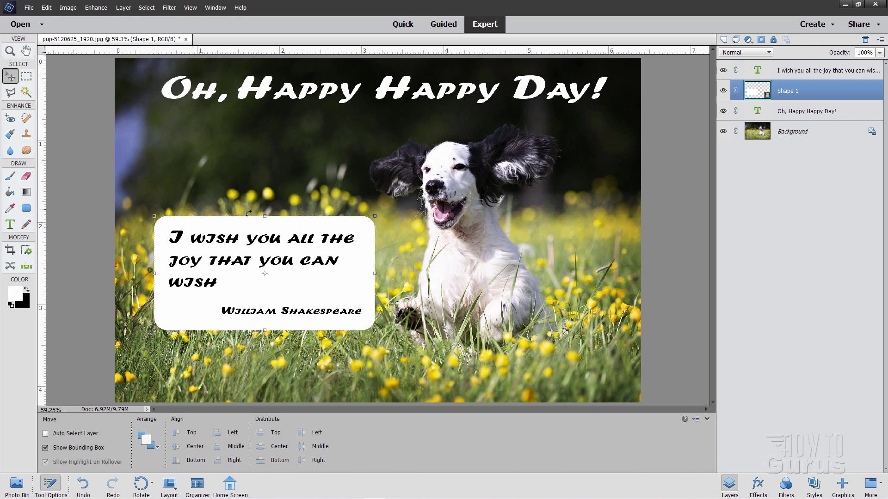
{"action": "mouse_move", "coordinate": [358, 257]}
{"action": "left_mouse_down"}
{"action": "mouse_move", "coordinate": [364, 263]}
{"action": "mouse_move", "coordinate": [361, 254]}
{"action": "left_mouse_up"}
{"action": "left_click", "coordinate": [829, 71]}
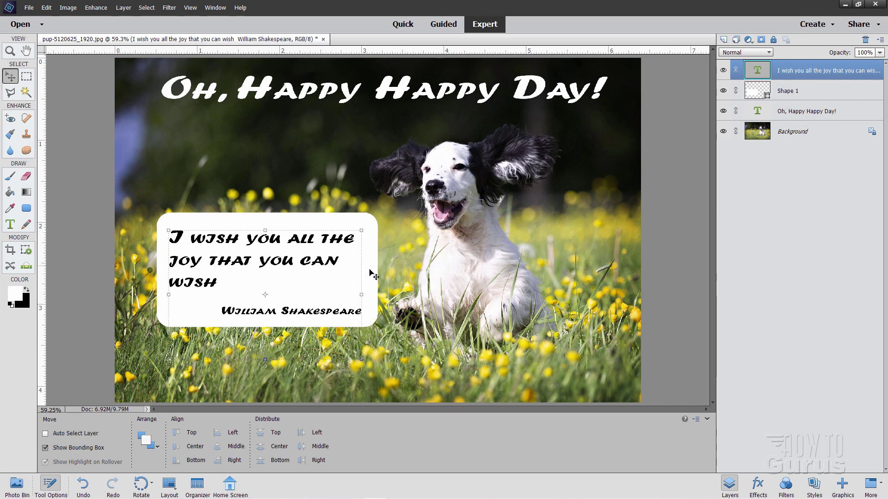
{"action": "mouse_move", "coordinate": [322, 267]}
{"action": "left_mouse_down"}
{"action": "mouse_move", "coordinate": [329, 272]}
{"action": "mouse_move", "coordinate": [321, 267]}
{"action": "left_mouse_up"}
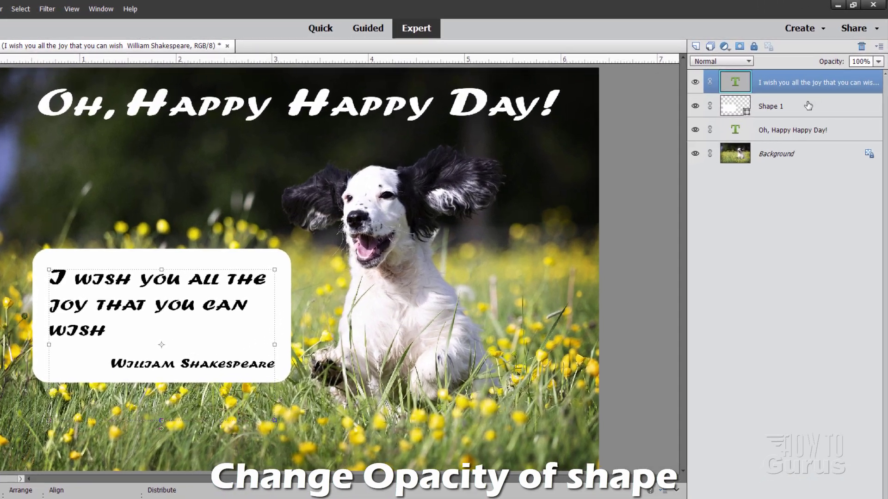
Lower Shape 1's opacity to 55% so the meadow shows through the box.
{"action": "left_click", "coordinate": [825, 94]}
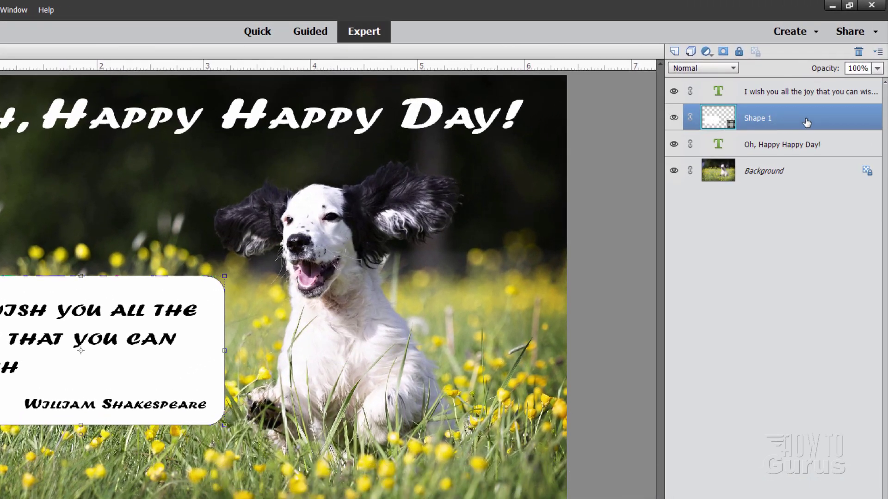
{"action": "left_click", "coordinate": [877, 68]}
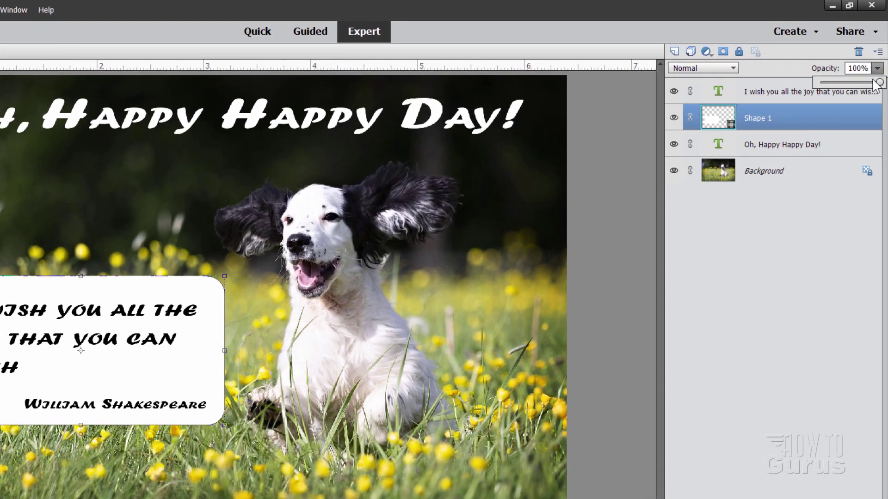
{"action": "left_click_drag", "start_coordinate": [875, 81], "coordinate": [853, 85]}
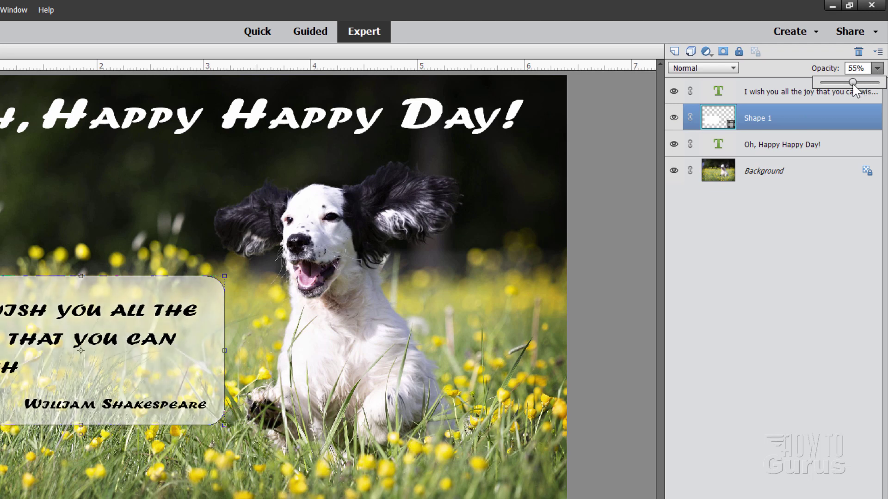
{"action": "left_click", "coordinate": [859, 70]}
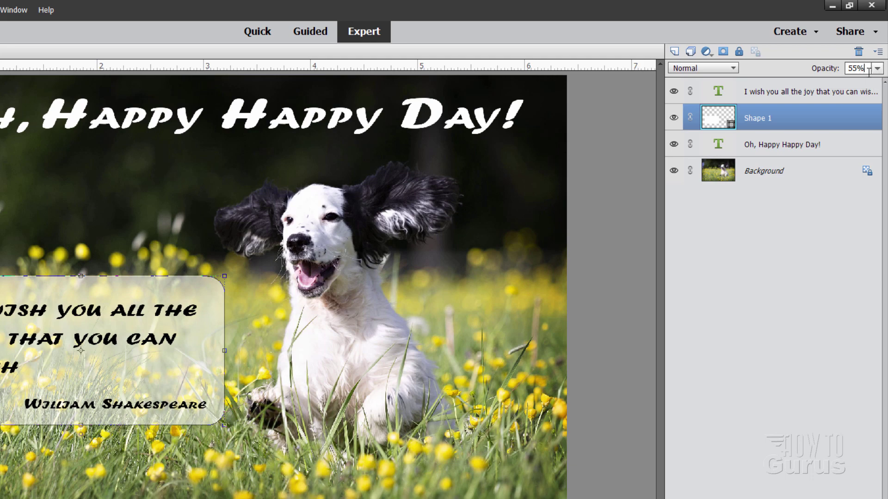
{"action": "double_click", "coordinate": [858, 68]}
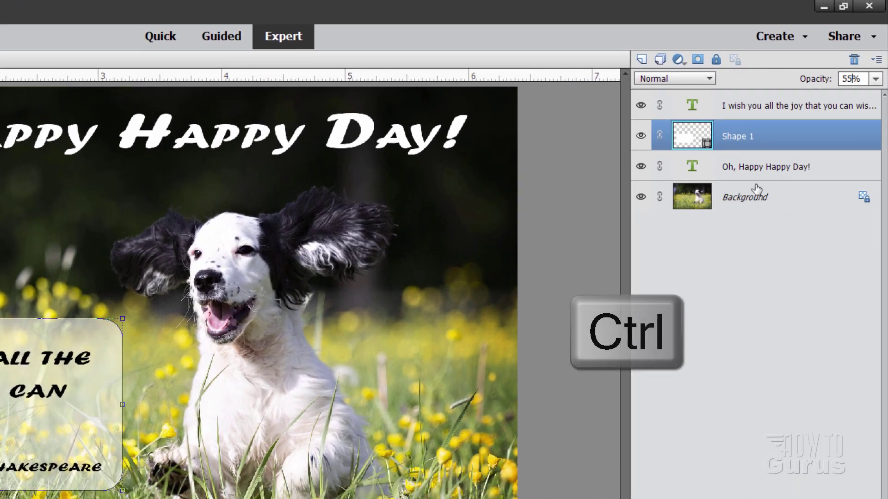
Select the quote layer with Shape 1, move both together, then select Background.
{"action": "left_click", "coordinate": [754, 109], "text": "ctrl"}
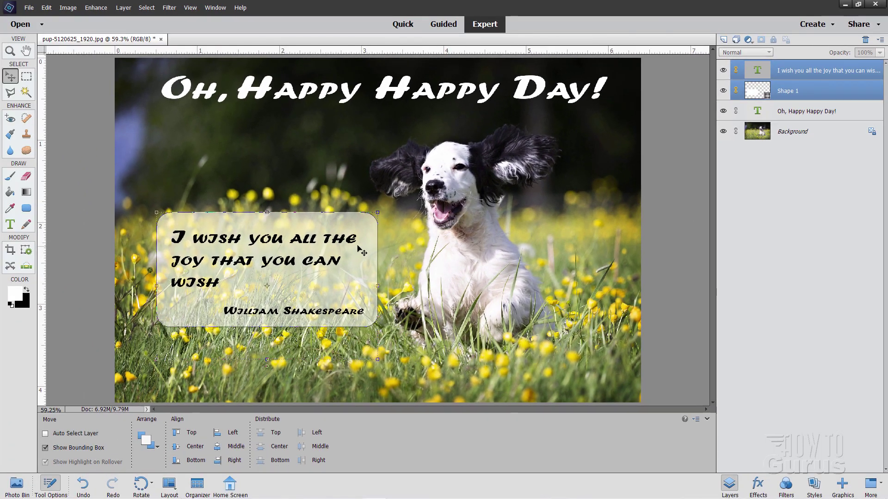
{"action": "mouse_move", "coordinate": [354, 262]}
{"action": "left_mouse_down"}
{"action": "mouse_move", "coordinate": [389, 281]}
{"action": "mouse_move", "coordinate": [371, 244]}
{"action": "mouse_move", "coordinate": [395, 207]}
{"action": "mouse_move", "coordinate": [361, 223]}
{"action": "mouse_move", "coordinate": [341, 260]}
{"action": "mouse_move", "coordinate": [354, 247]}
{"action": "mouse_move", "coordinate": [333, 230]}
{"action": "mouse_move", "coordinate": [342, 250]}
{"action": "left_mouse_up"}
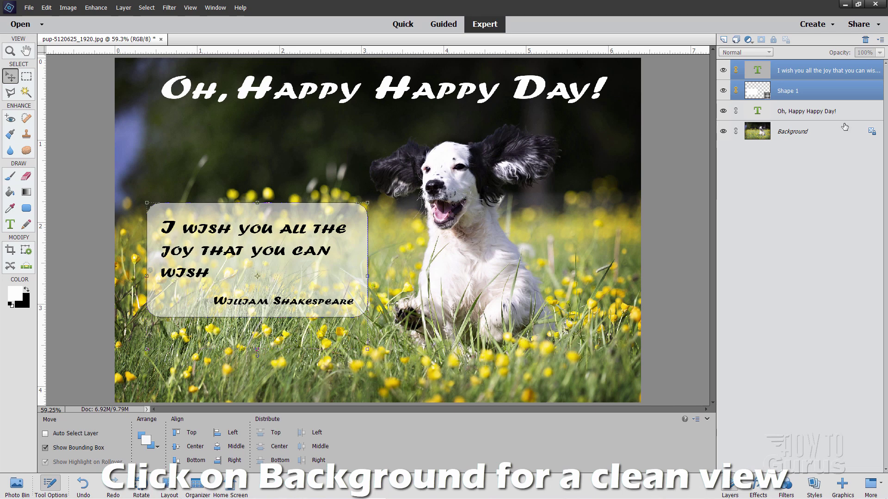
{"action": "left_click", "coordinate": [819, 133]}
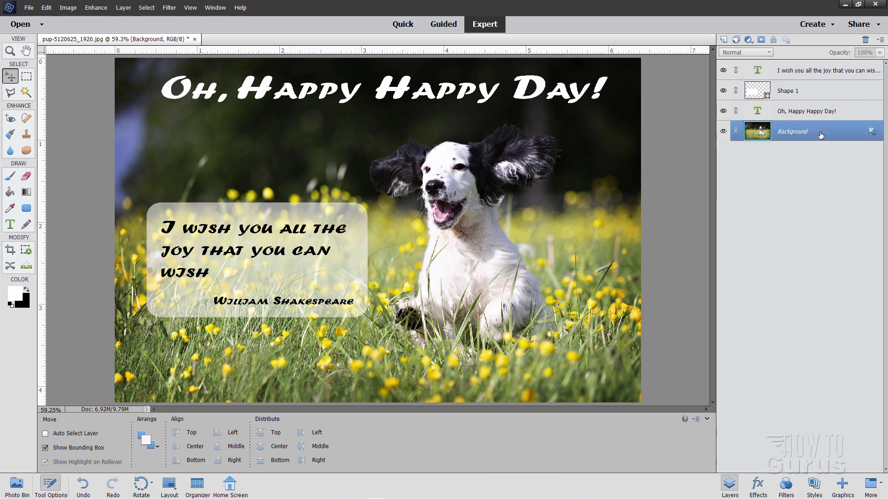